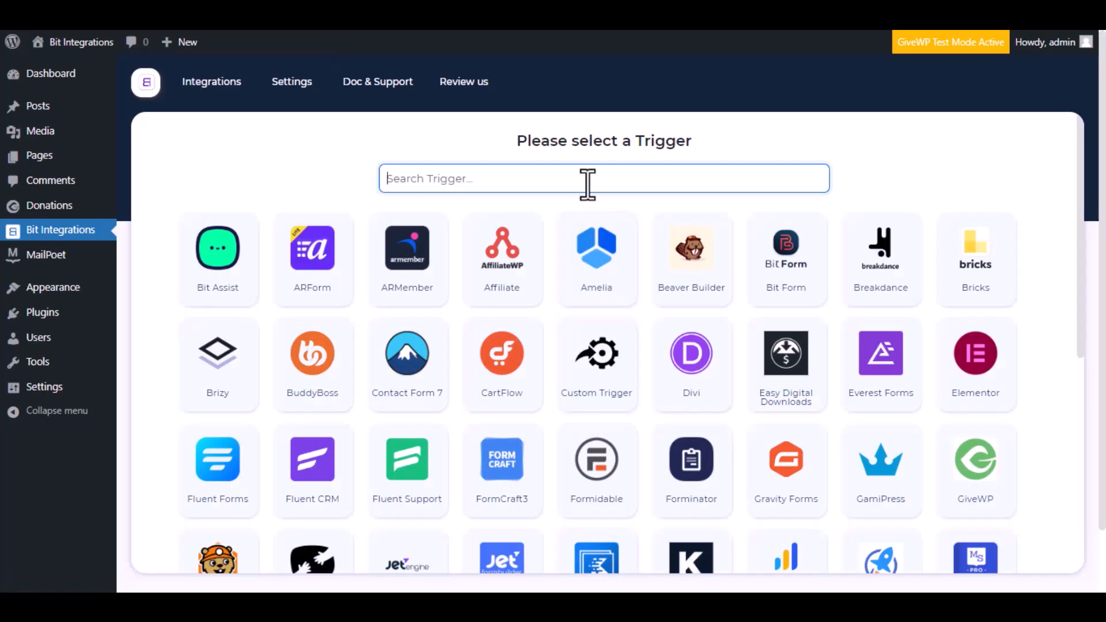
# - Set GiveWP as the trigger with the task "A user makes donation via form" for the Donation Form and proceed to action selection
pyautogui.write('givewp')
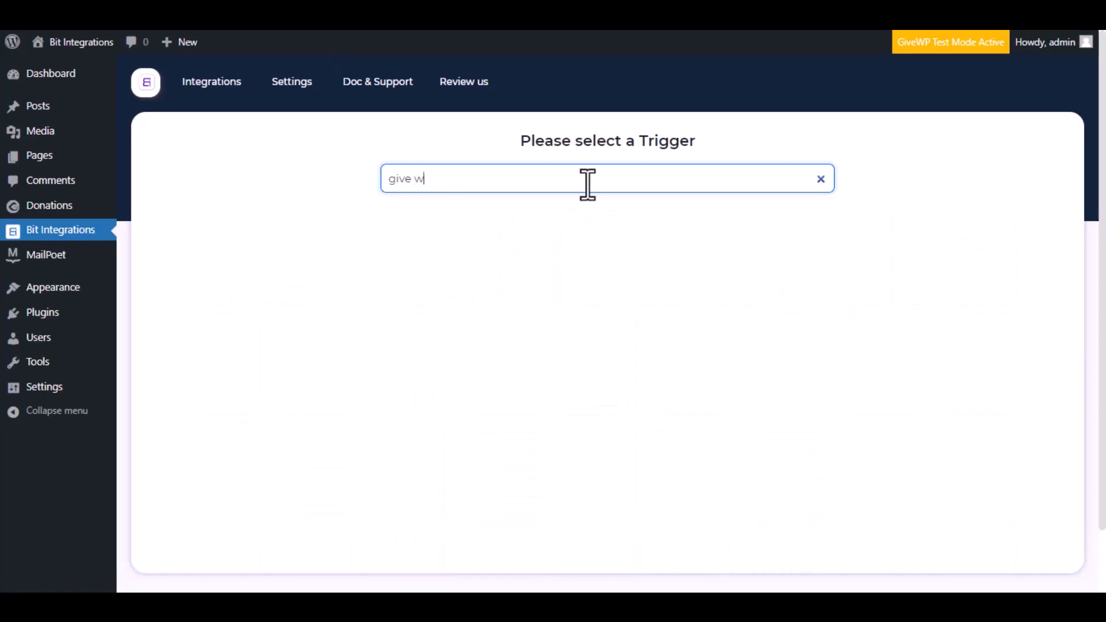
pyautogui.click(586, 251)
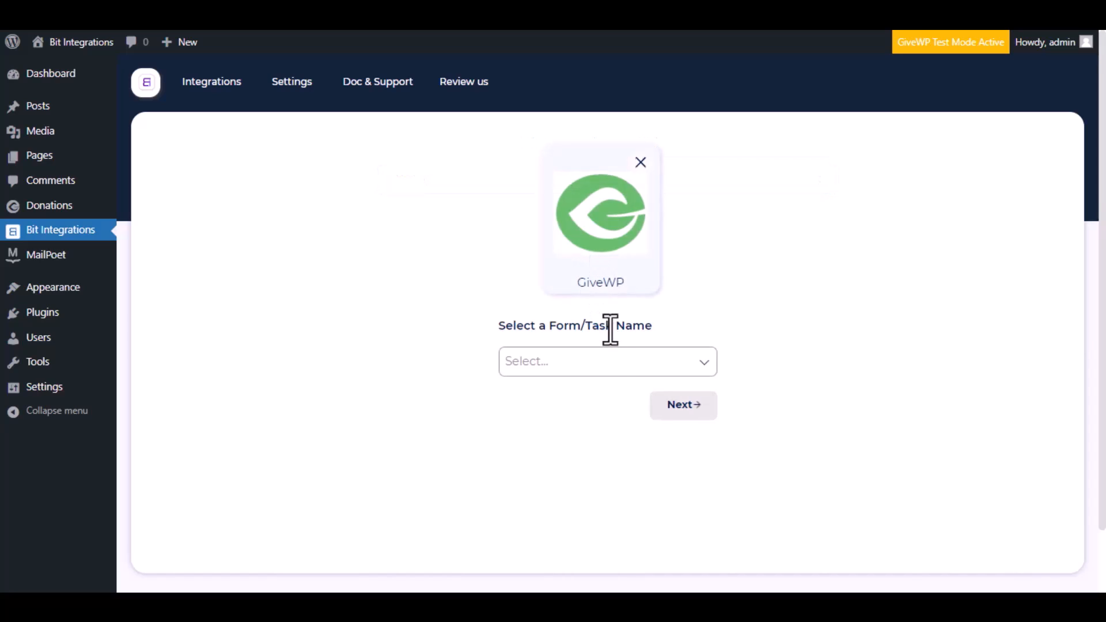
pyautogui.click(610, 363)
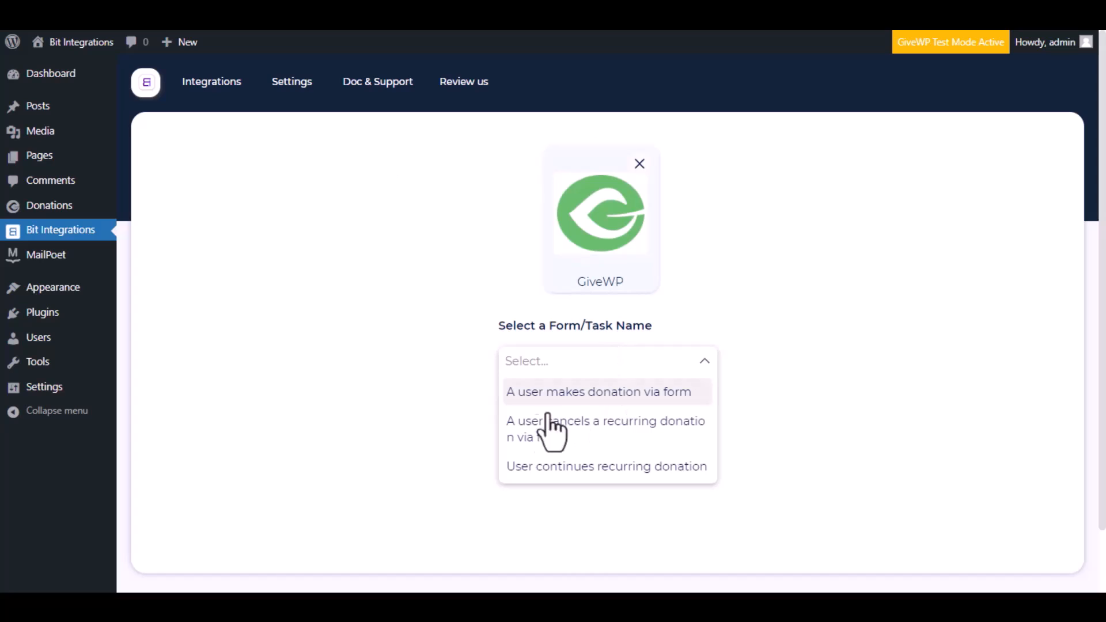
pyautogui.click(612, 397)
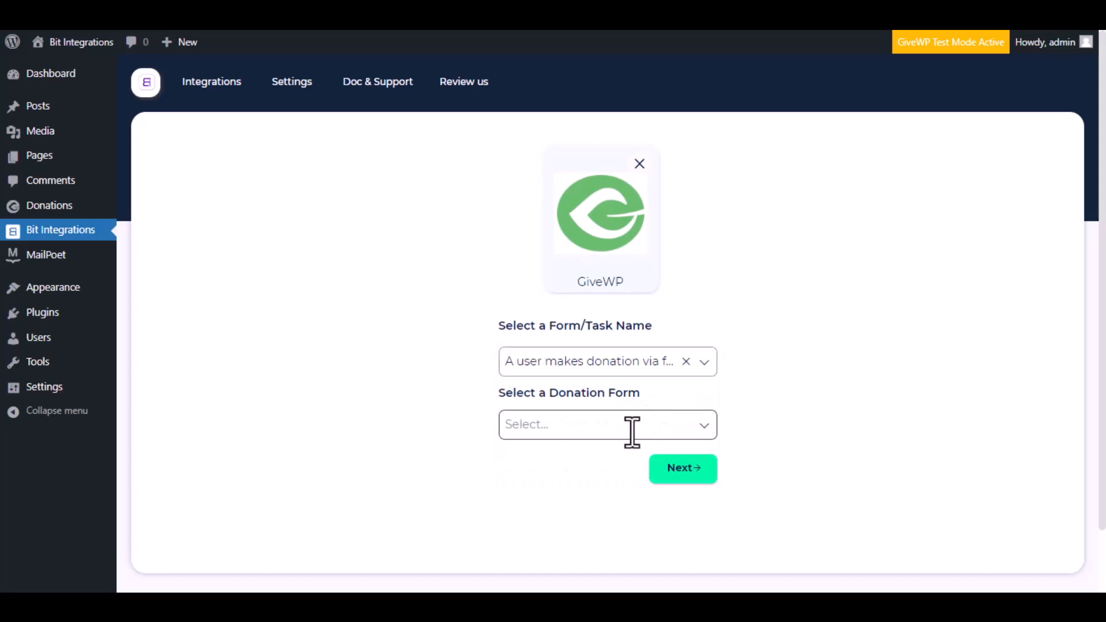
pyautogui.click(652, 428)
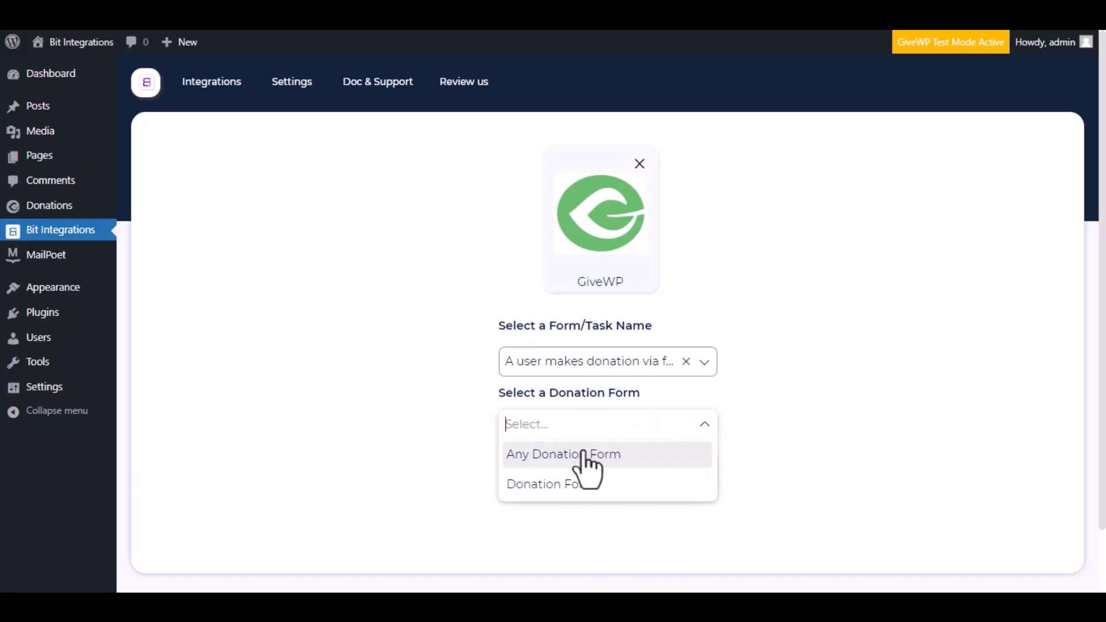
pyautogui.click(593, 485)
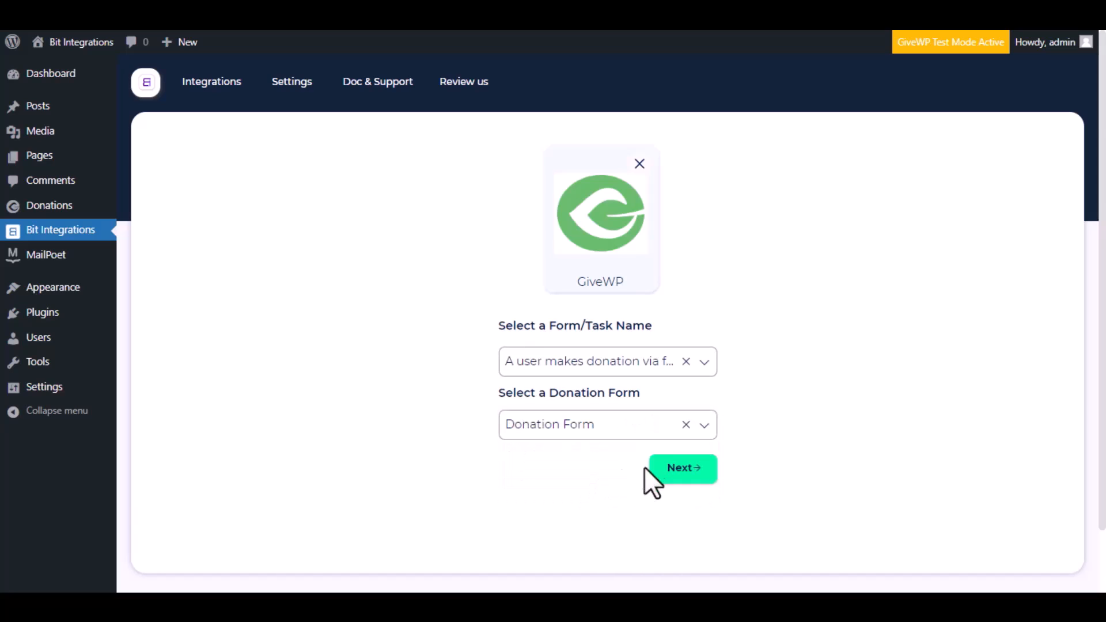
pyautogui.click(682, 469)
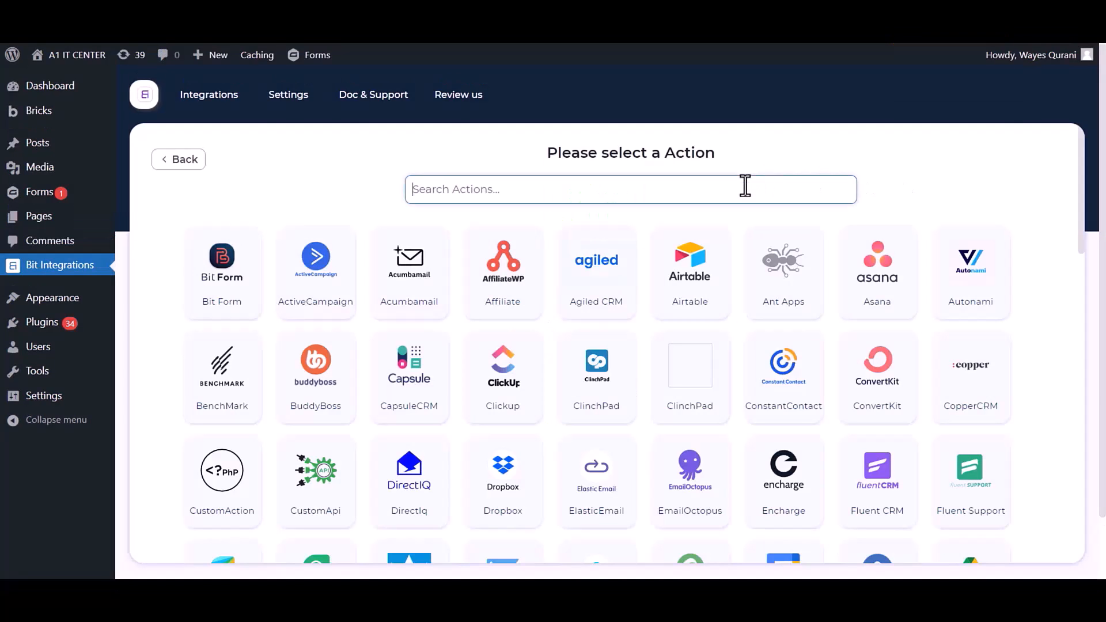
# - Search the actions for Whatsapp and choose WhatsApp as the integration's action
pyautogui.write('Whatsapp')
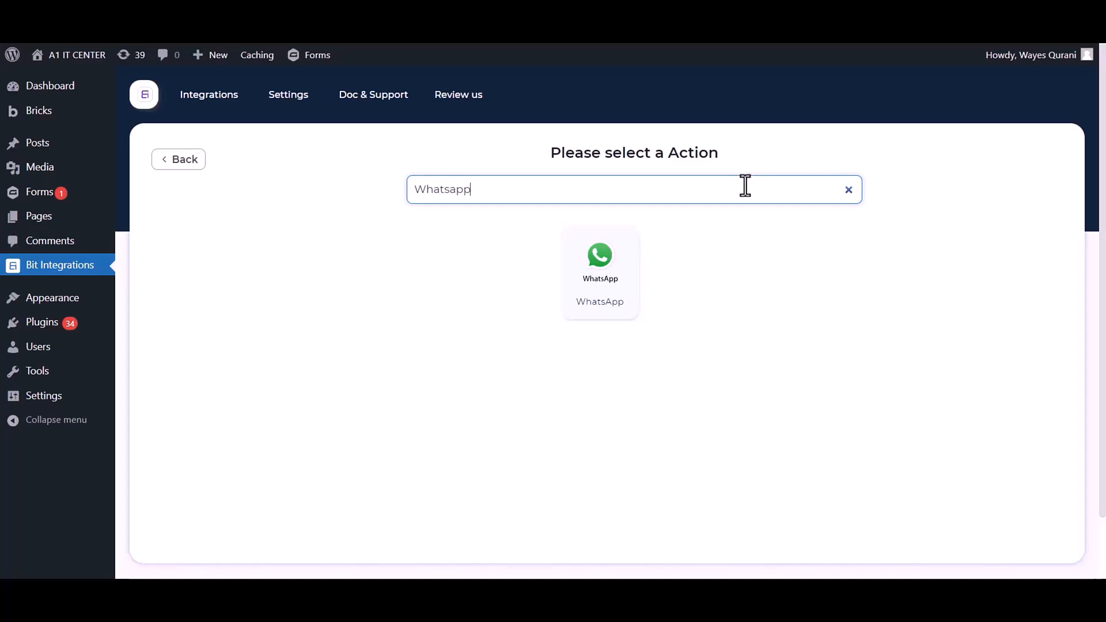
pyautogui.click(633, 276)
# - Check which credentials the WhatsApp integration settings require, including the WhatsApp Business Account ID and access token
pyautogui.moveTo(293, 236); pyautogui.dragTo(154, 230)
pyautogui.click(239, 262)
pyautogui.moveTo(239, 265); pyautogui.dragTo(241, 292)
pyautogui.moveTo(151, 344); pyautogui.dragTo(345, 344)
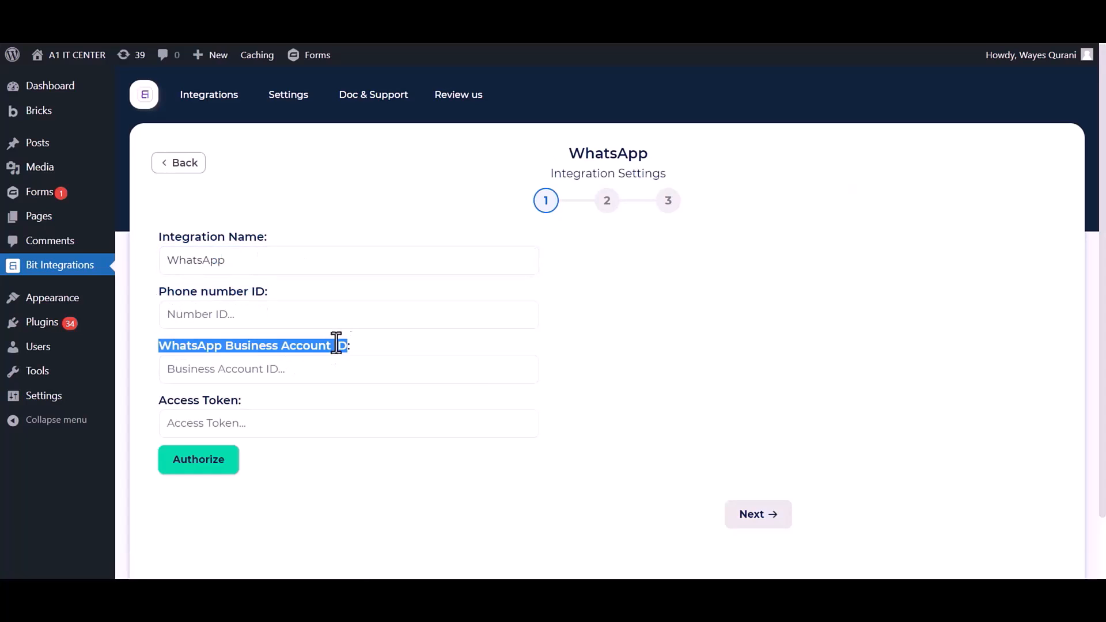
pyautogui.moveTo(158, 399); pyautogui.dragTo(259, 401)
pyautogui.click(348, 466)
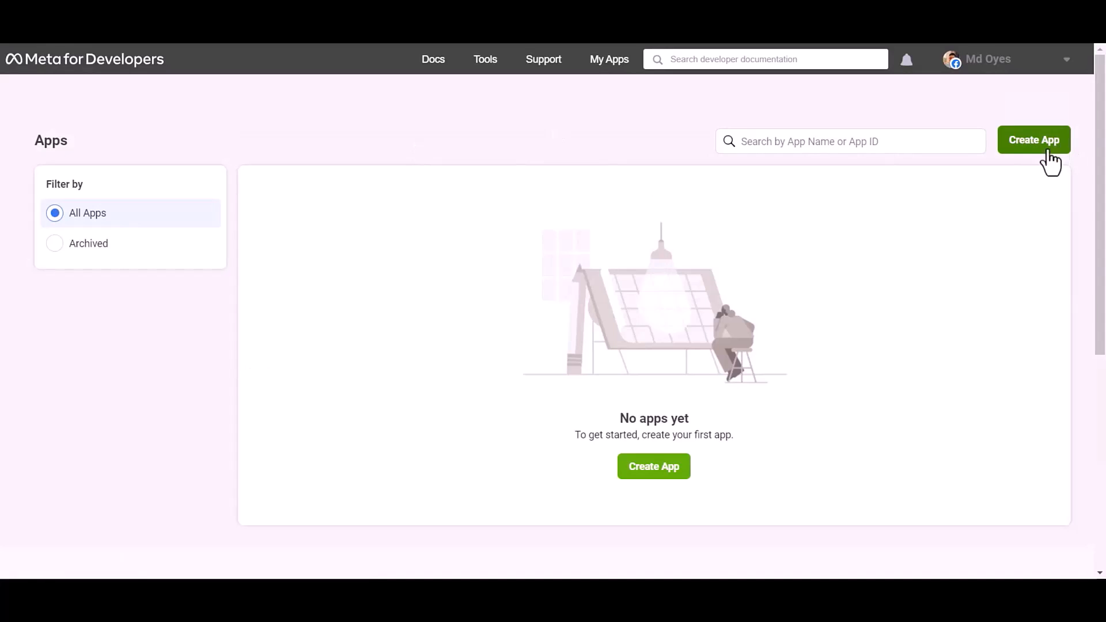
# - Start a new app in Meta for Developers with the Other use case and the Business app type
pyautogui.click(1047, 145)
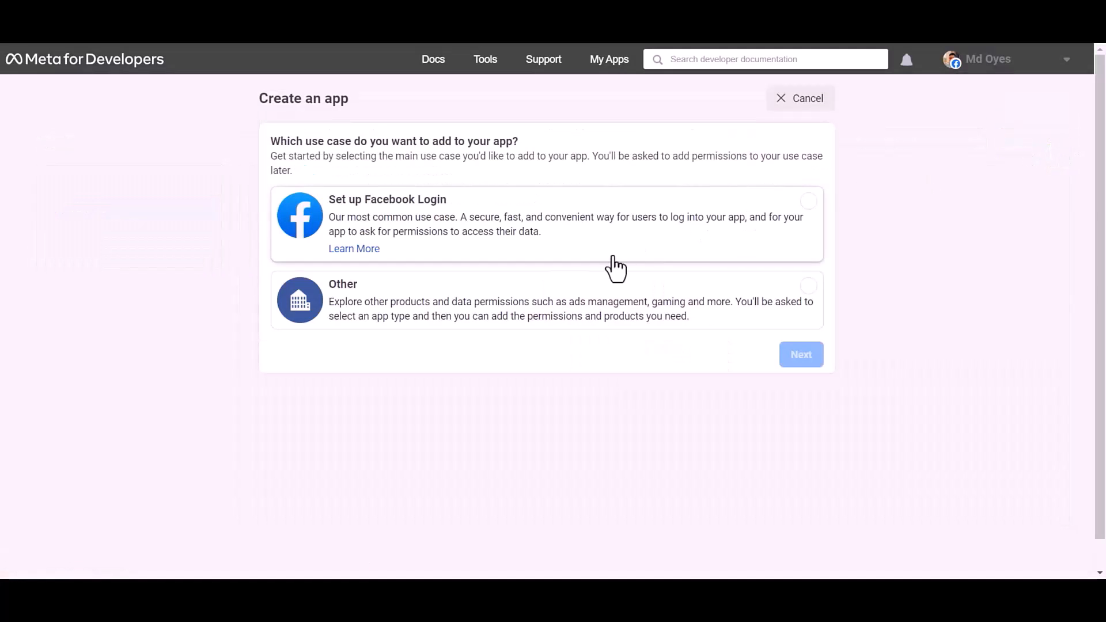
pyautogui.click(576, 317)
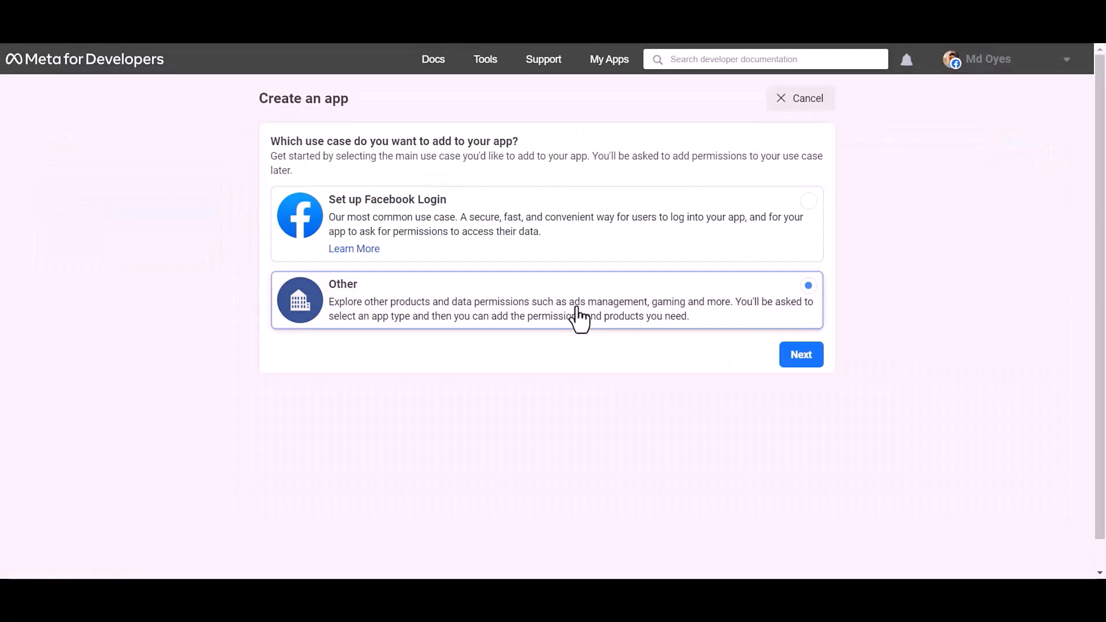
pyautogui.click(808, 368)
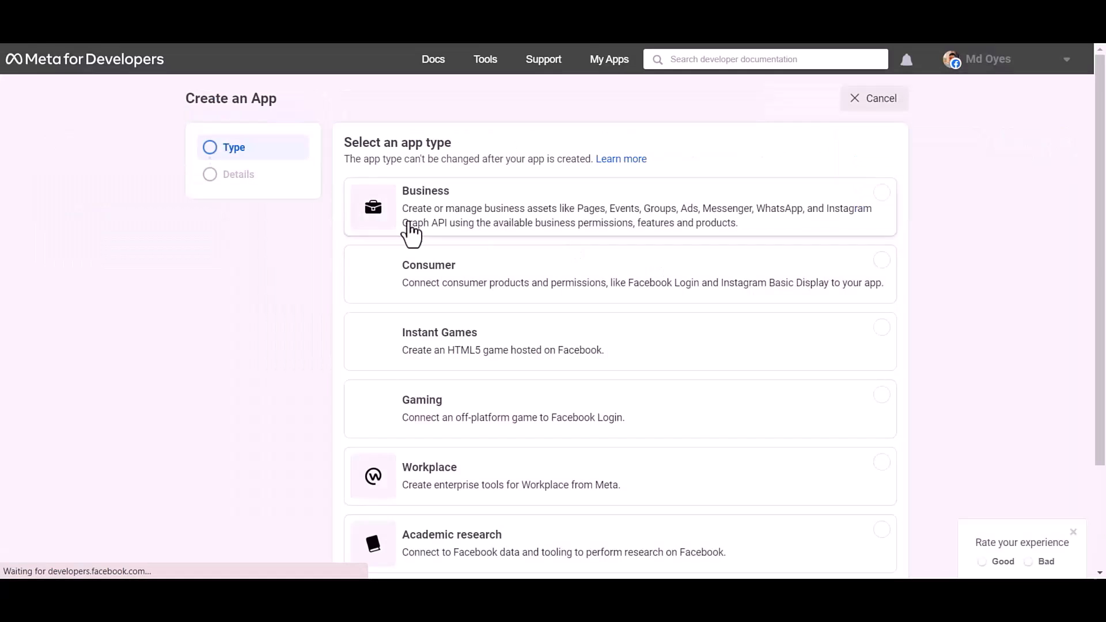
pyautogui.click(474, 217)
pyautogui.scroll(-1, 791, 222)
pyautogui.scroll(-1, 792, 221)
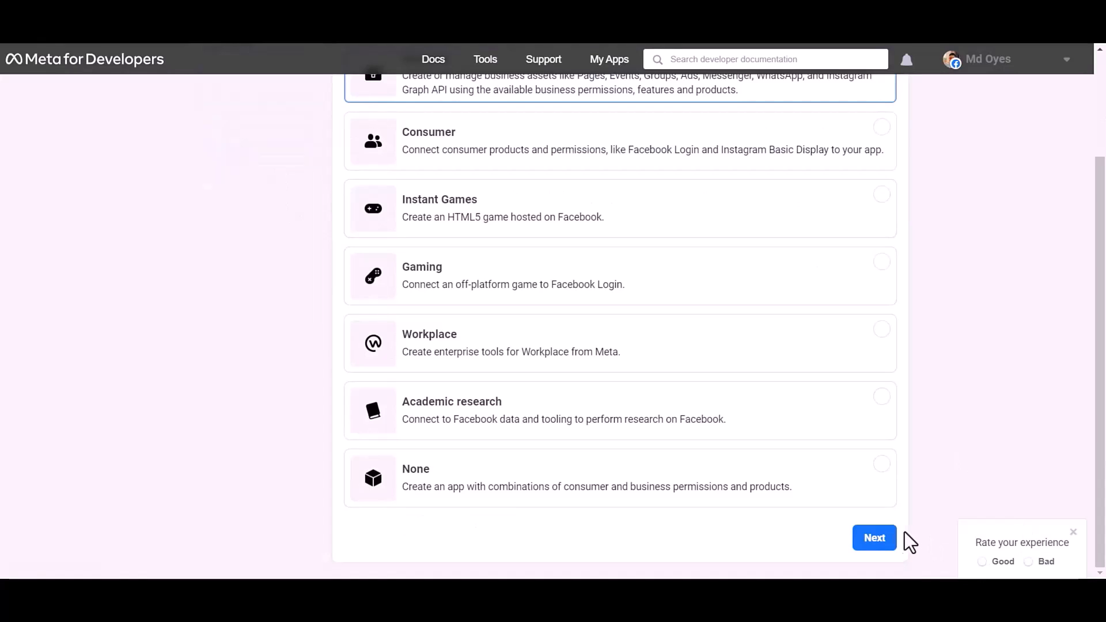
pyautogui.click(872, 542)
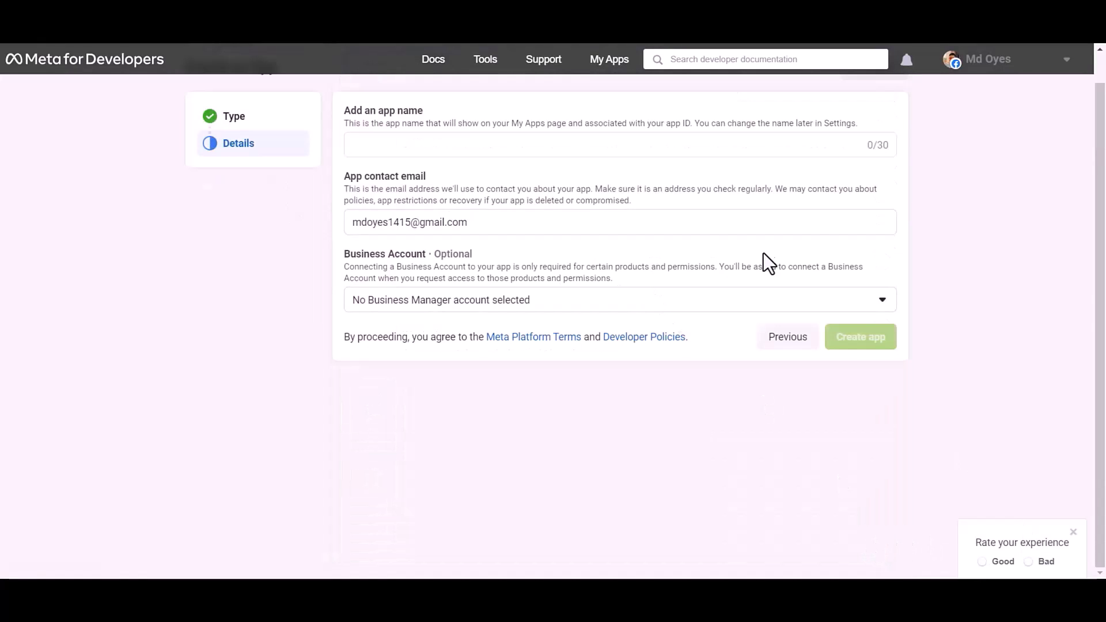
# - Name the app Bit Integrations and create it, re-entering the account password for the security check
pyautogui.click(446, 144)
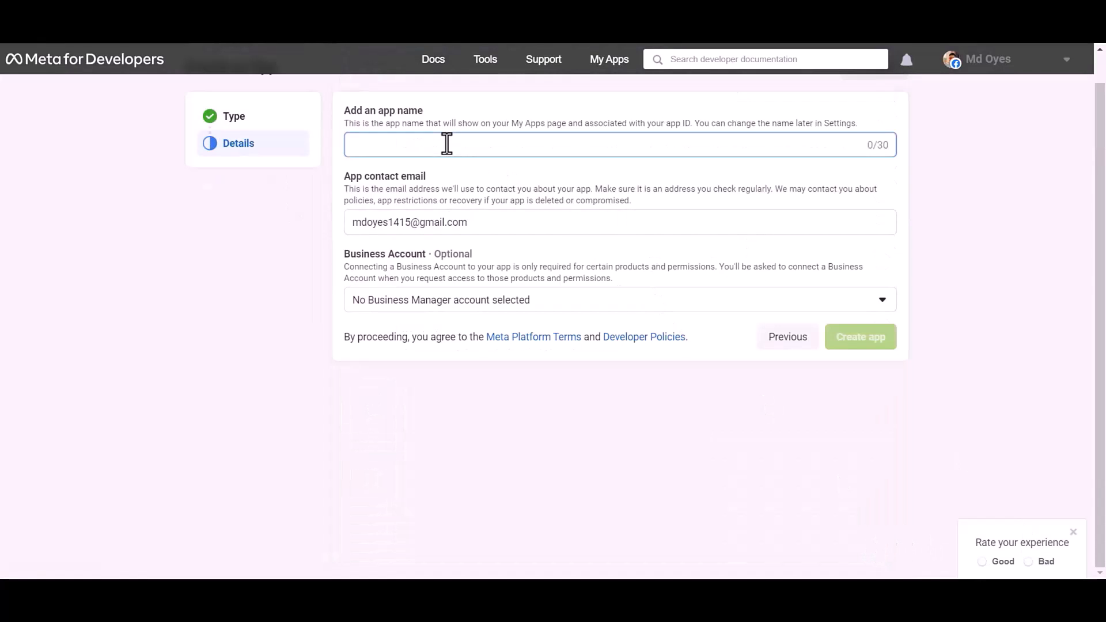
pyautogui.write('Bit Integrations')
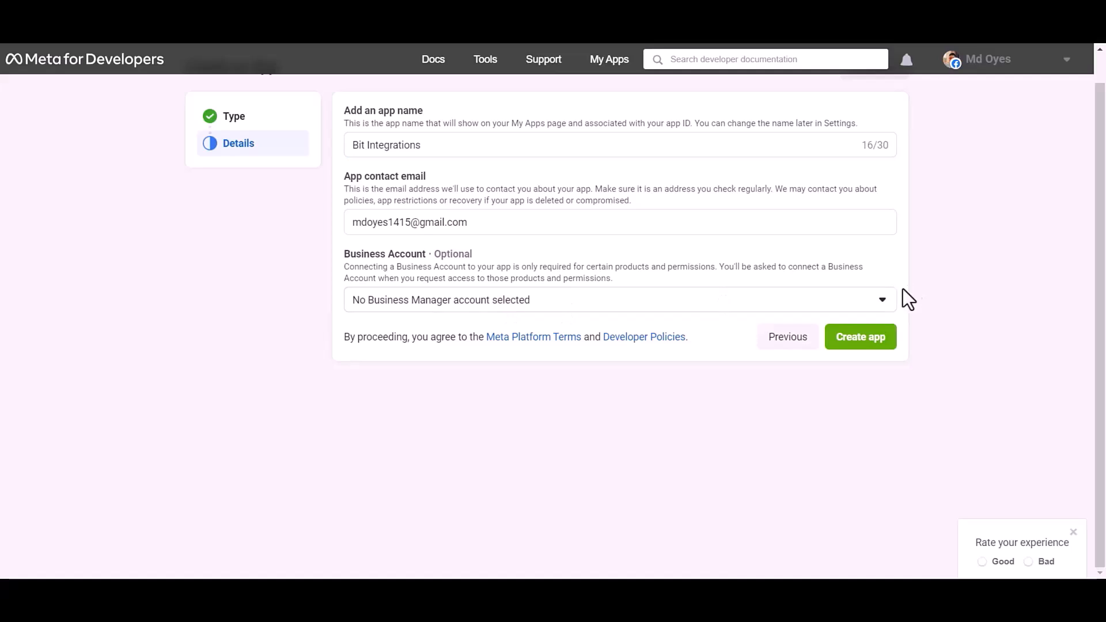
pyautogui.click(859, 339)
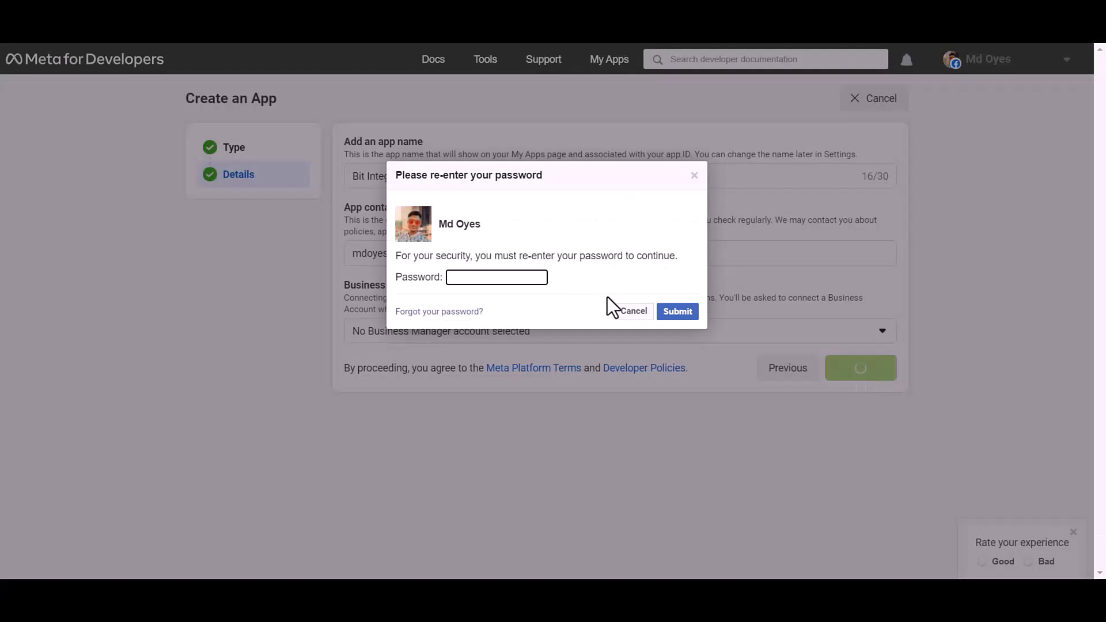
pyautogui.click(509, 278)
pyautogui.click(525, 315)
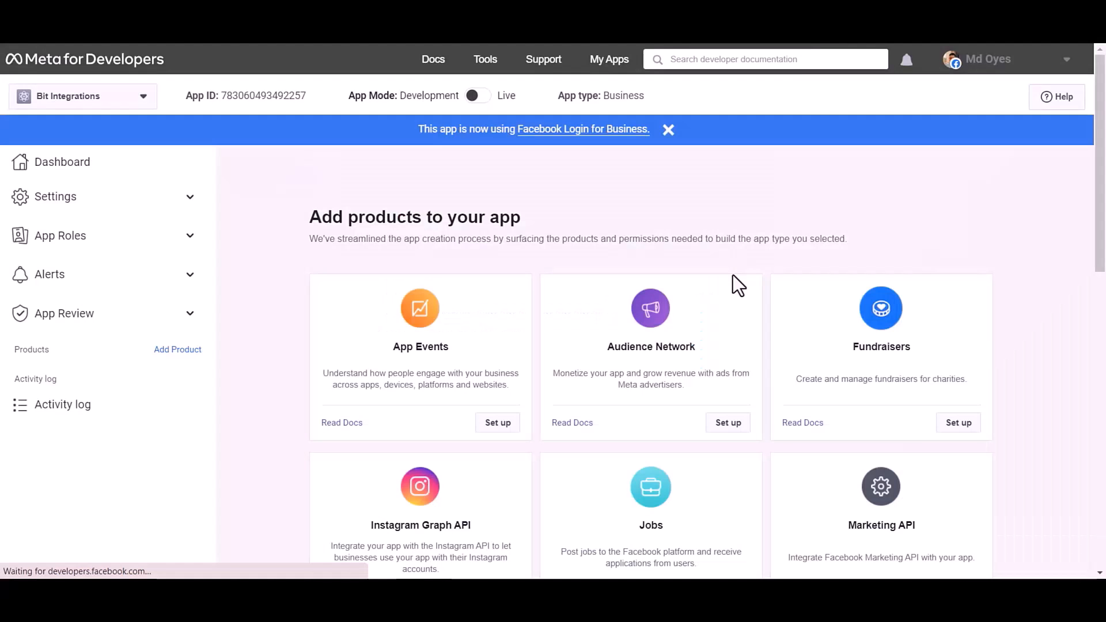
# - Set up the WhatsApp product for the app using the Test Business account
pyautogui.scroll(-10, 599, 181)
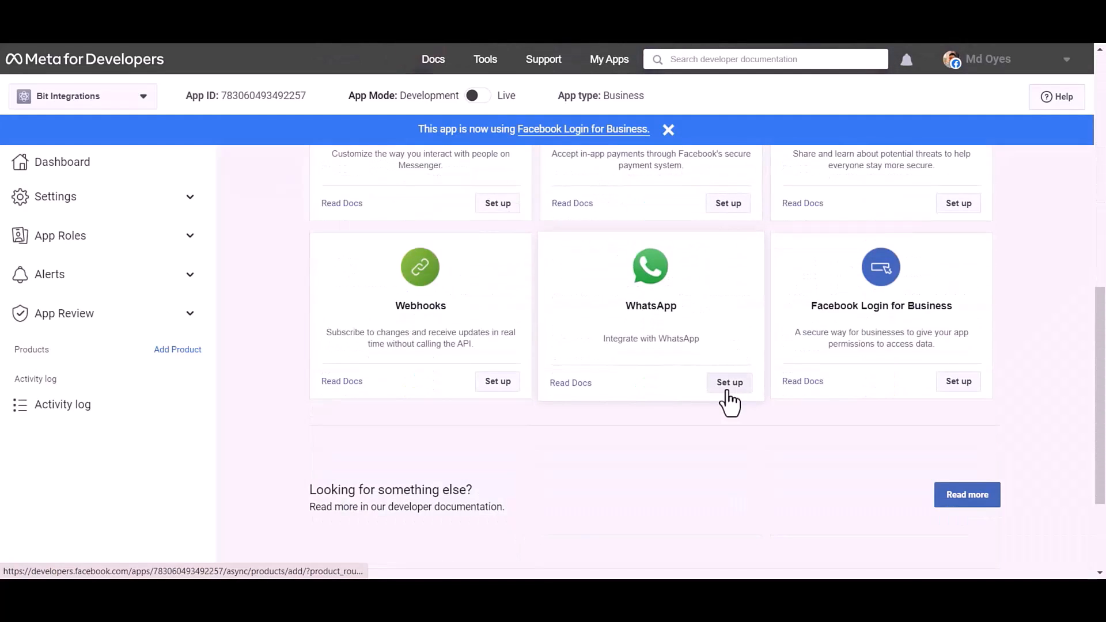
pyautogui.click(728, 383)
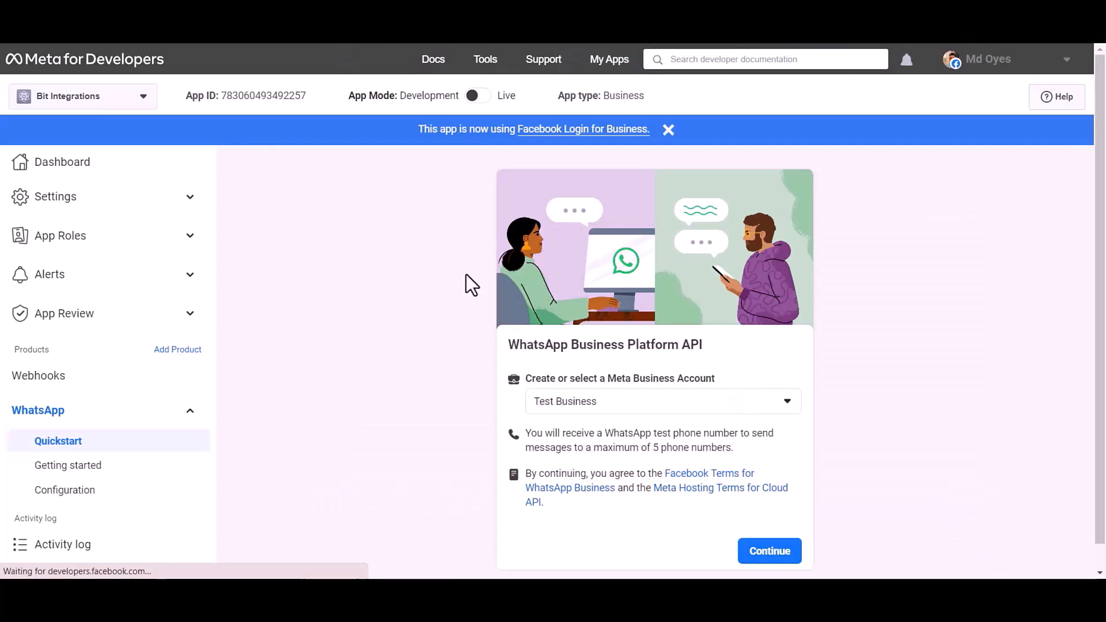
pyautogui.click(770, 552)
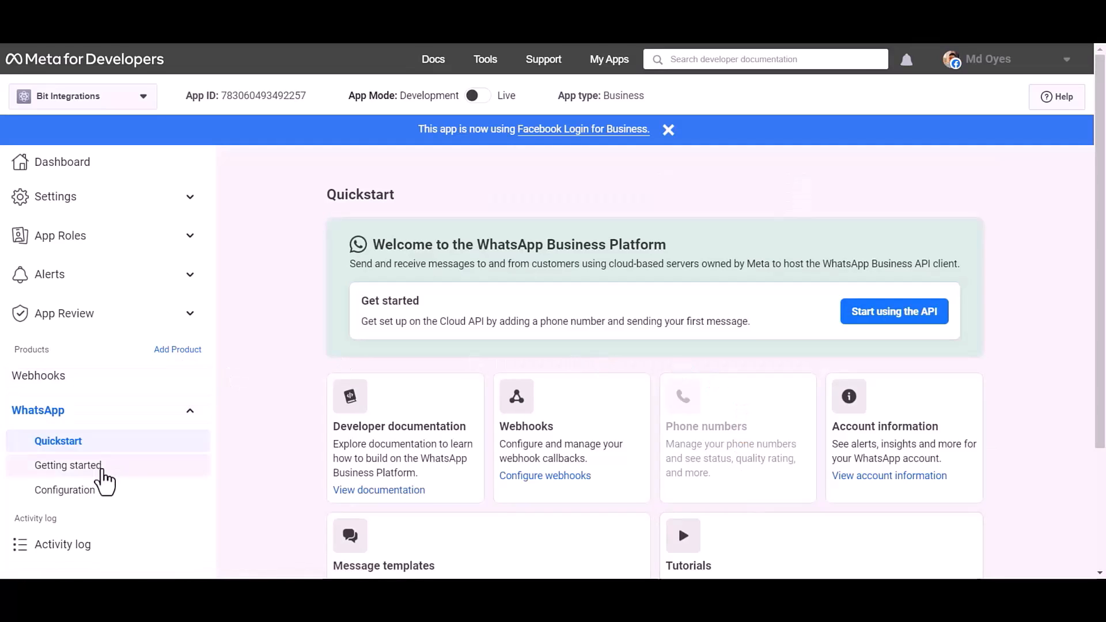
# - Copy the phone number ID from WhatsApp's Getting started page into the Phone number ID field in Bit Integrations
pyautogui.click(103, 471)
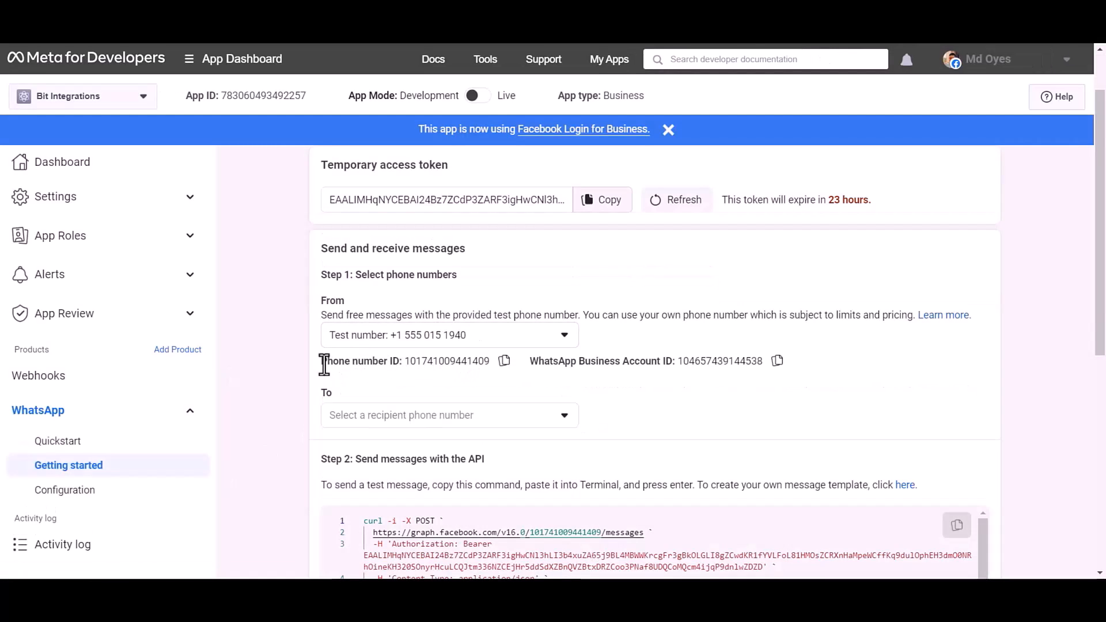
pyautogui.moveTo(315, 362); pyautogui.dragTo(396, 365)
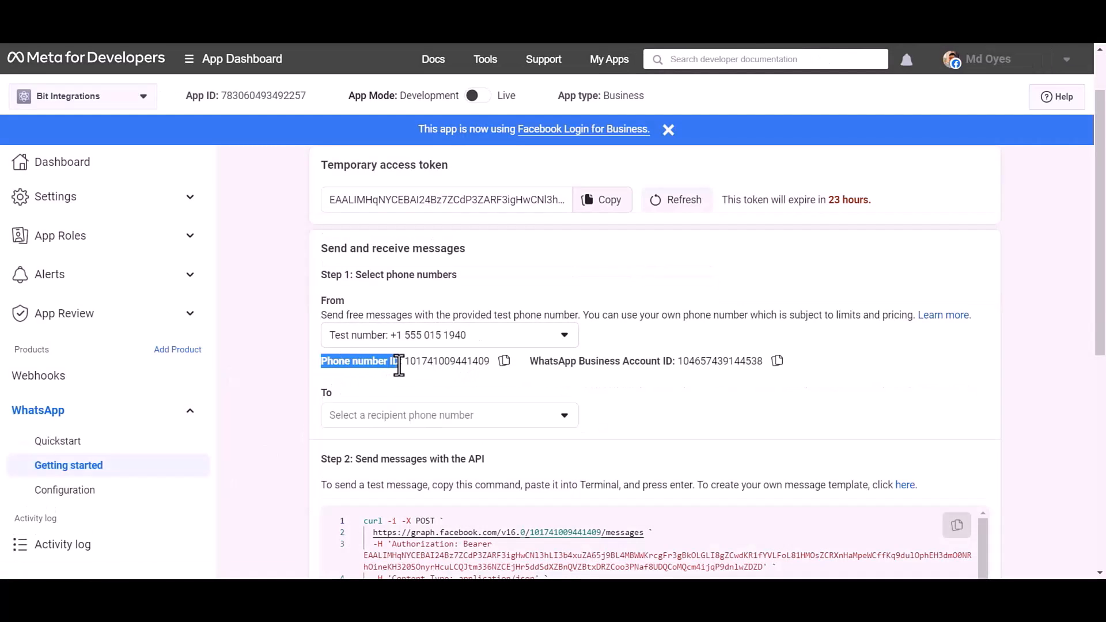
pyautogui.moveTo(527, 361); pyautogui.dragTo(671, 365)
pyautogui.click(727, 386)
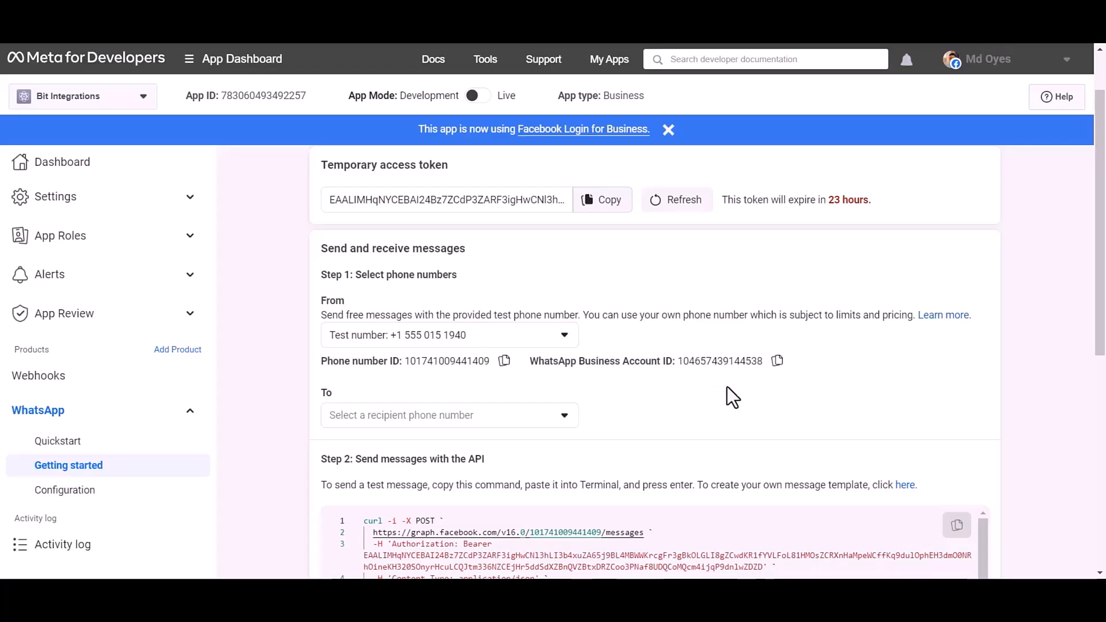
pyautogui.click(504, 361)
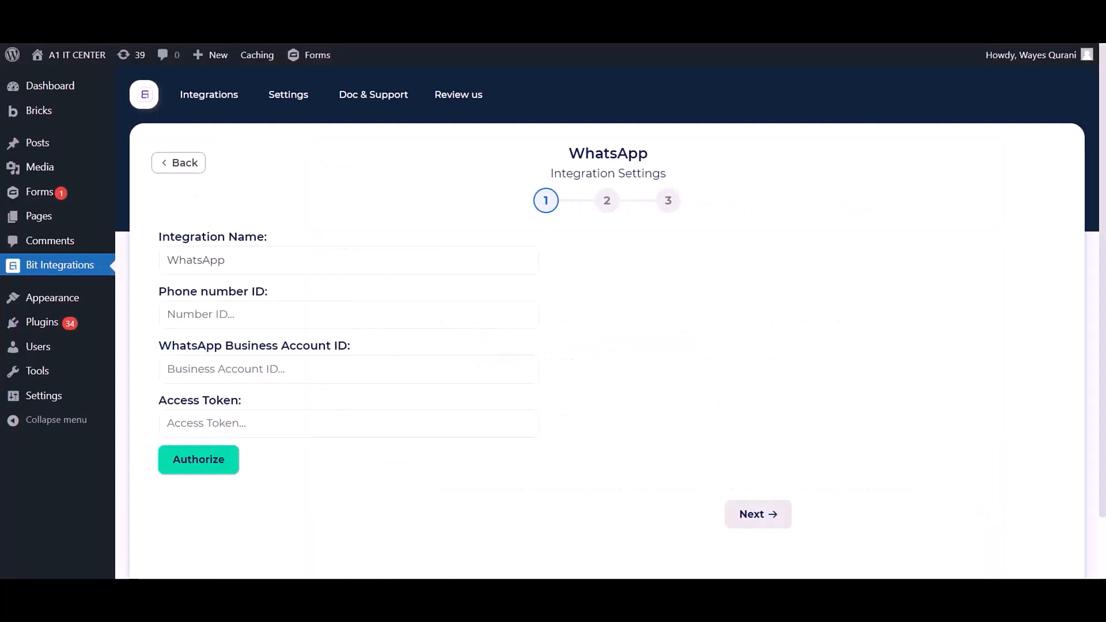
pyautogui.click(357, 322)
pyautogui.hotkey('ctrl', 'v')
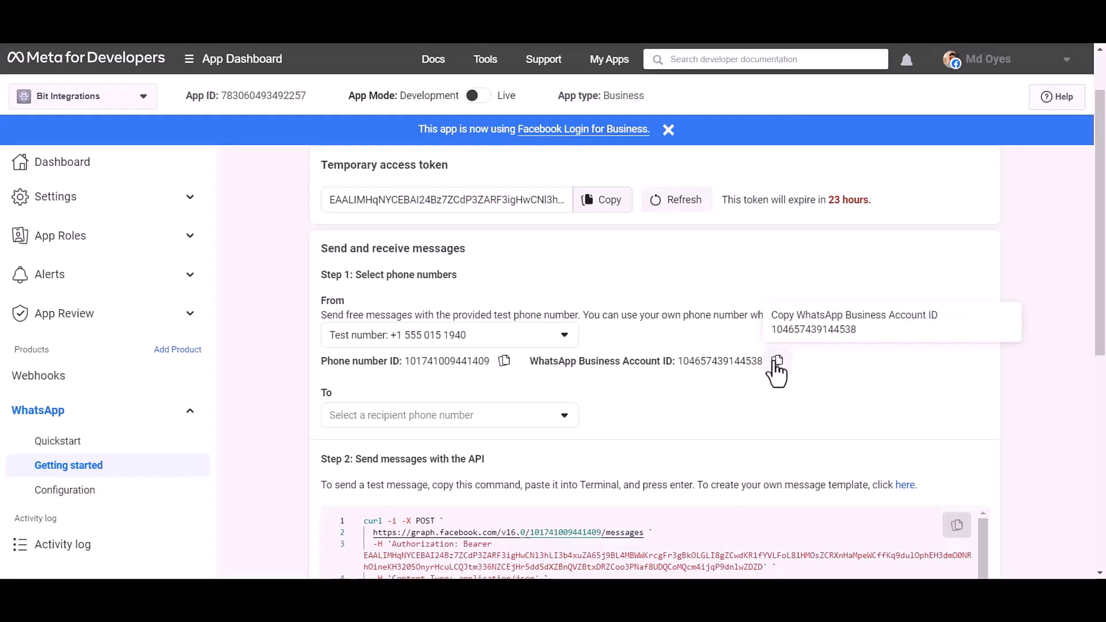
# - Copy the WhatsApp Business Account ID from the Meta app into the matching field in Bit Integrations
pyautogui.click(776, 364)
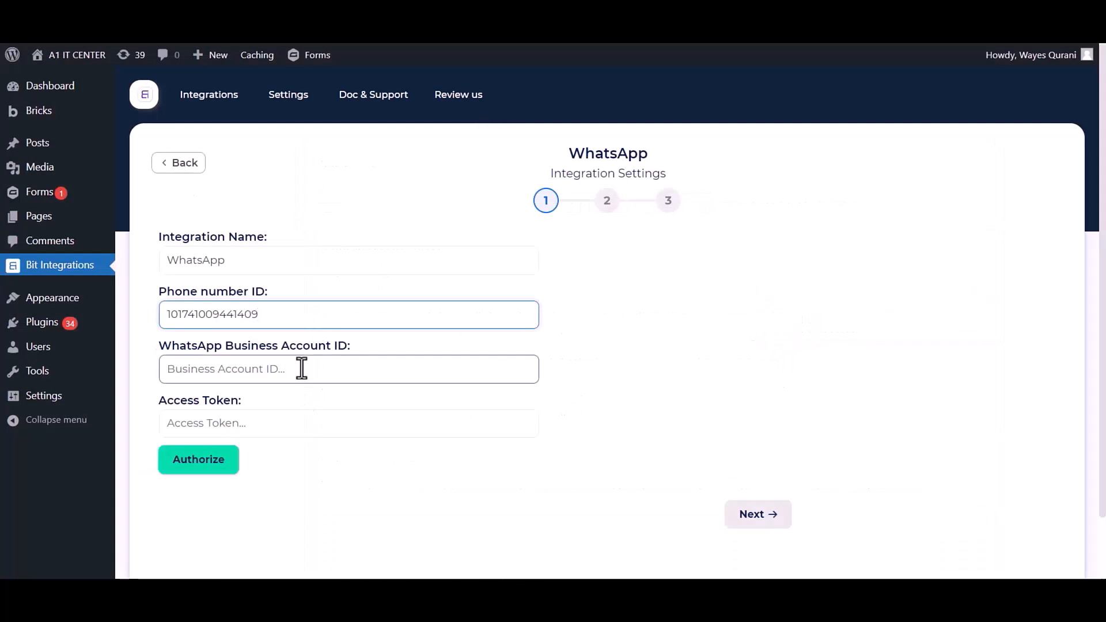
pyautogui.click(301, 369)
pyautogui.hotkey('ctrl', 'v')
pyautogui.click(646, 370)
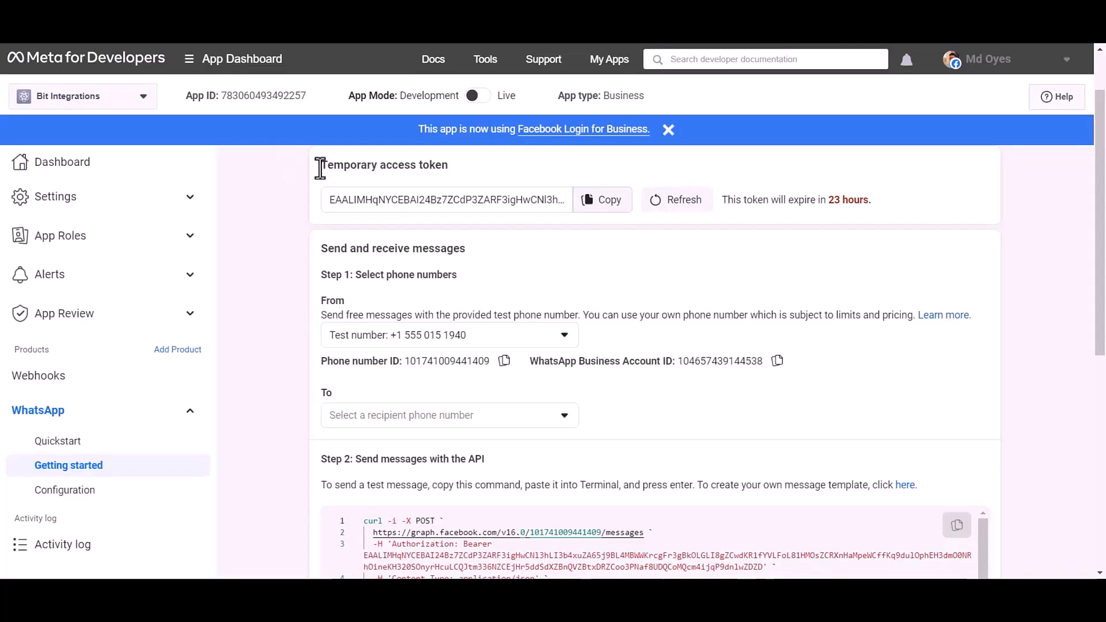
# - Review the temporary access token section and its expiry notice on Meta's Getting started page
pyautogui.moveTo(320, 168); pyautogui.dragTo(457, 170)
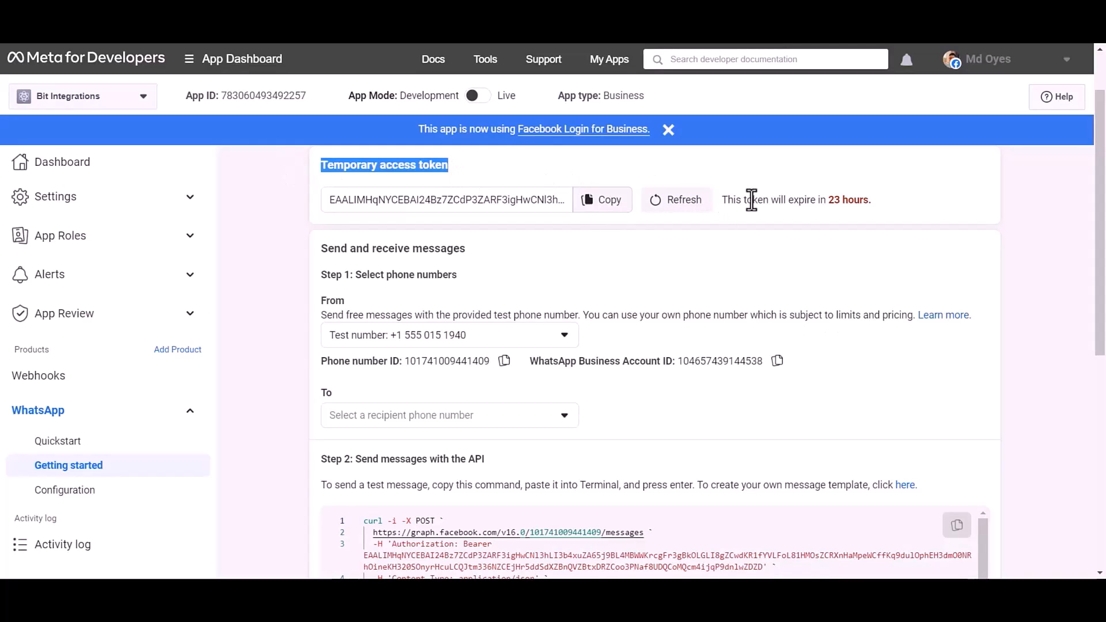
pyautogui.moveTo(720, 199); pyautogui.dragTo(880, 208)
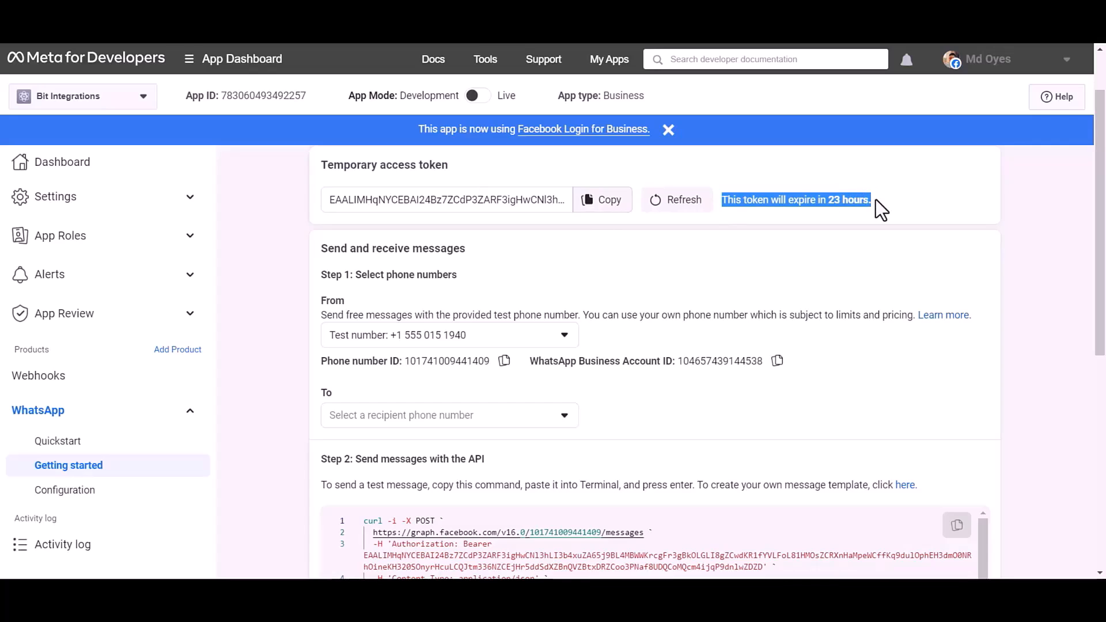
pyautogui.click(920, 201)
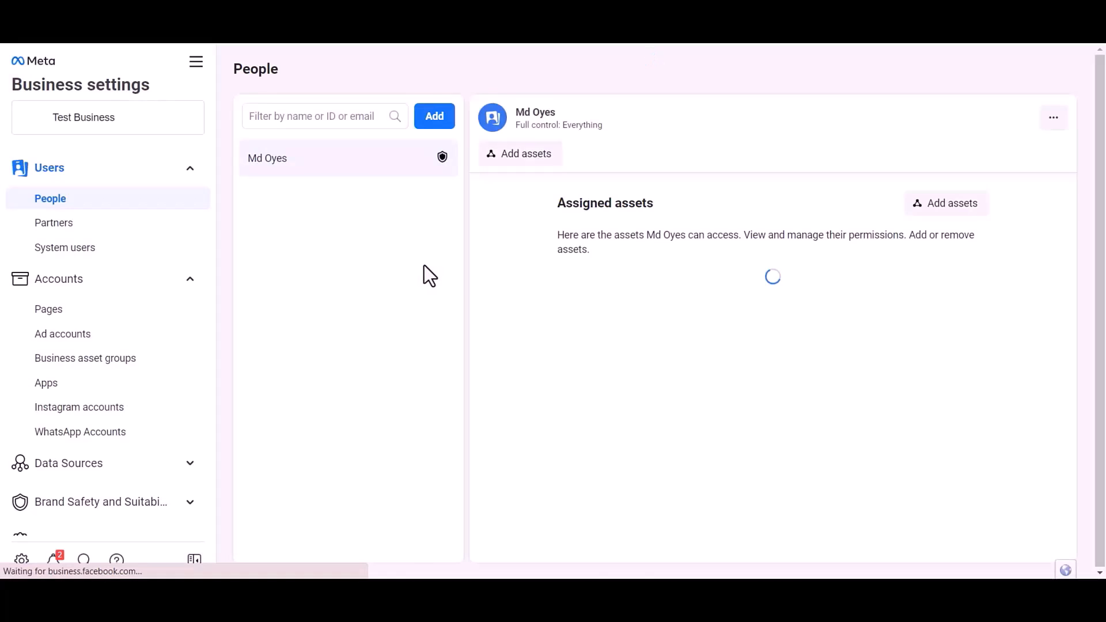
# - Open the system users of Test Business in Meta's Business settings
pyautogui.click(79, 252)
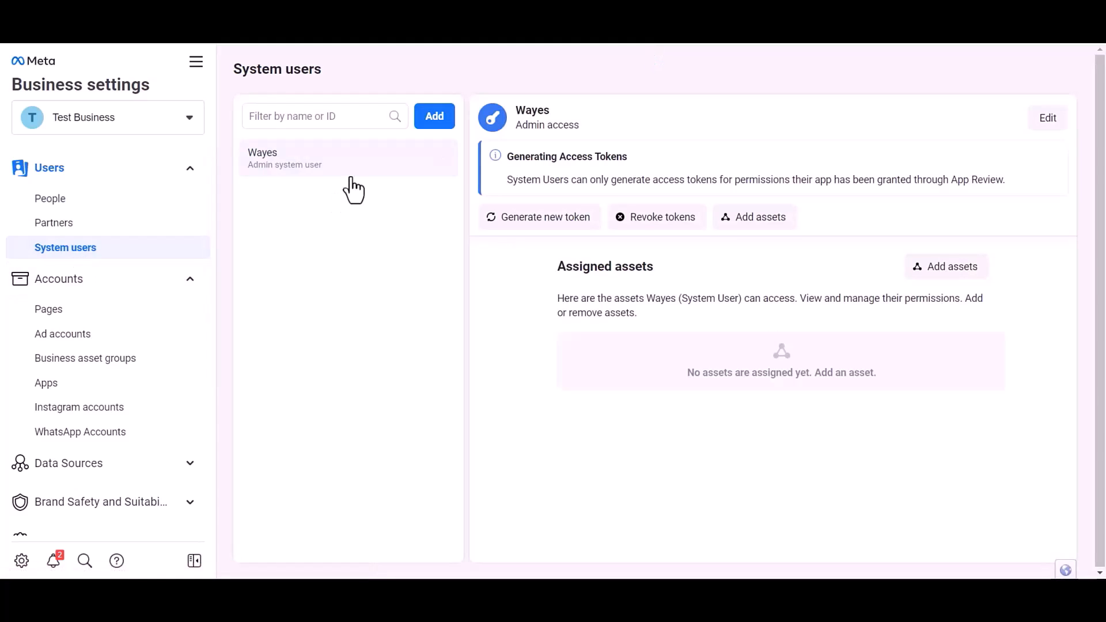
# - Try to create a new system user with the Admin role for Test Business
pyautogui.click(433, 118)
pyautogui.click(456, 230)
pyautogui.write('c')
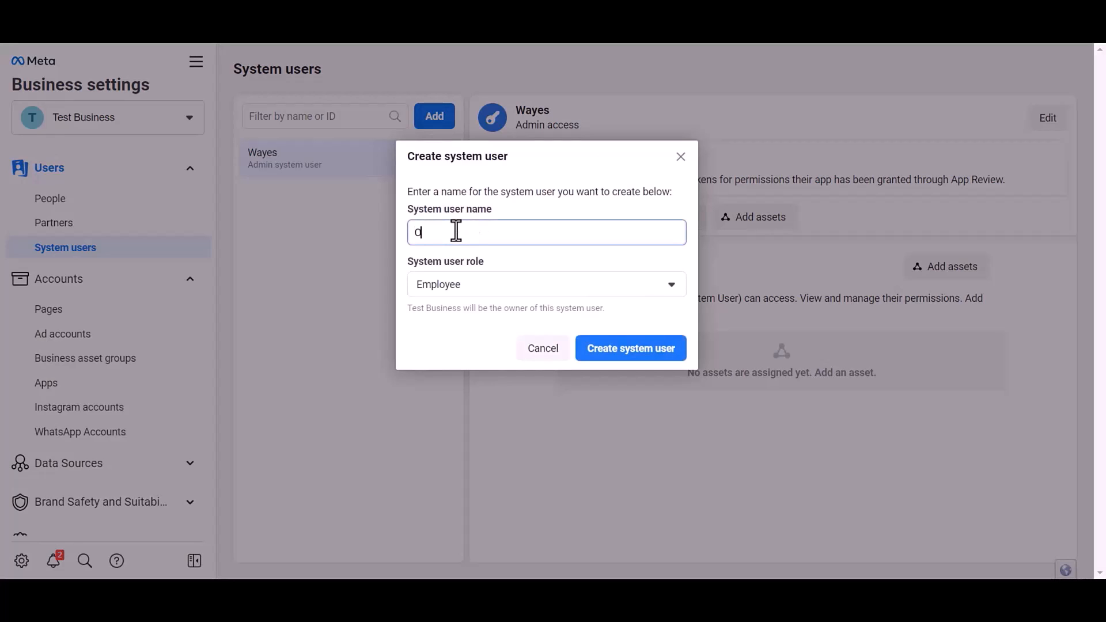
pyautogui.click(455, 284)
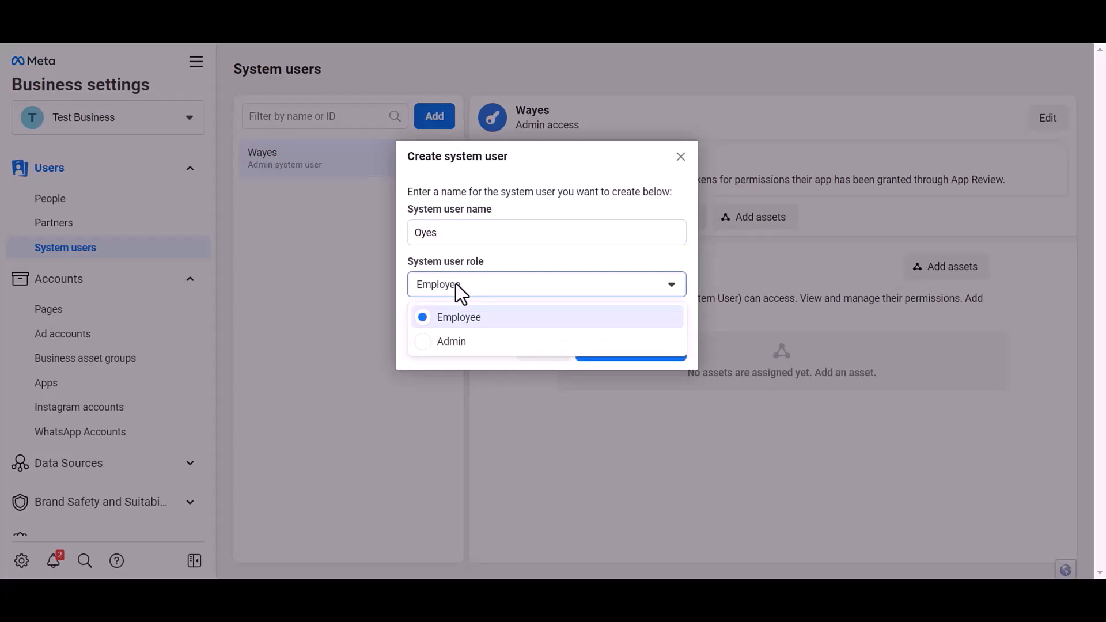
pyautogui.click(451, 345)
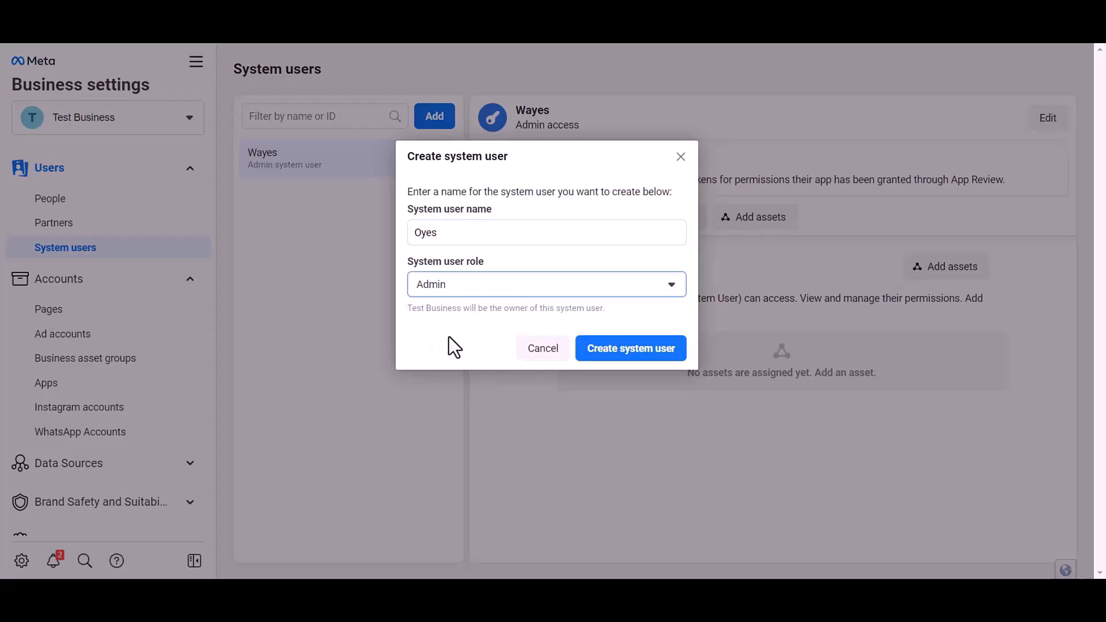
pyautogui.click(650, 352)
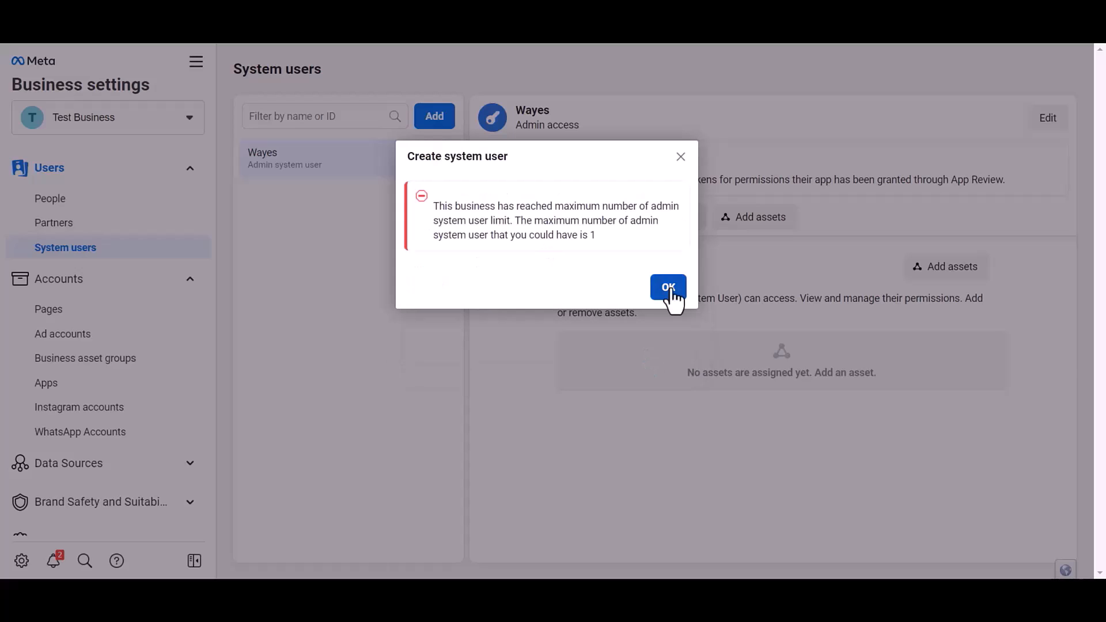
pyautogui.click(669, 288)
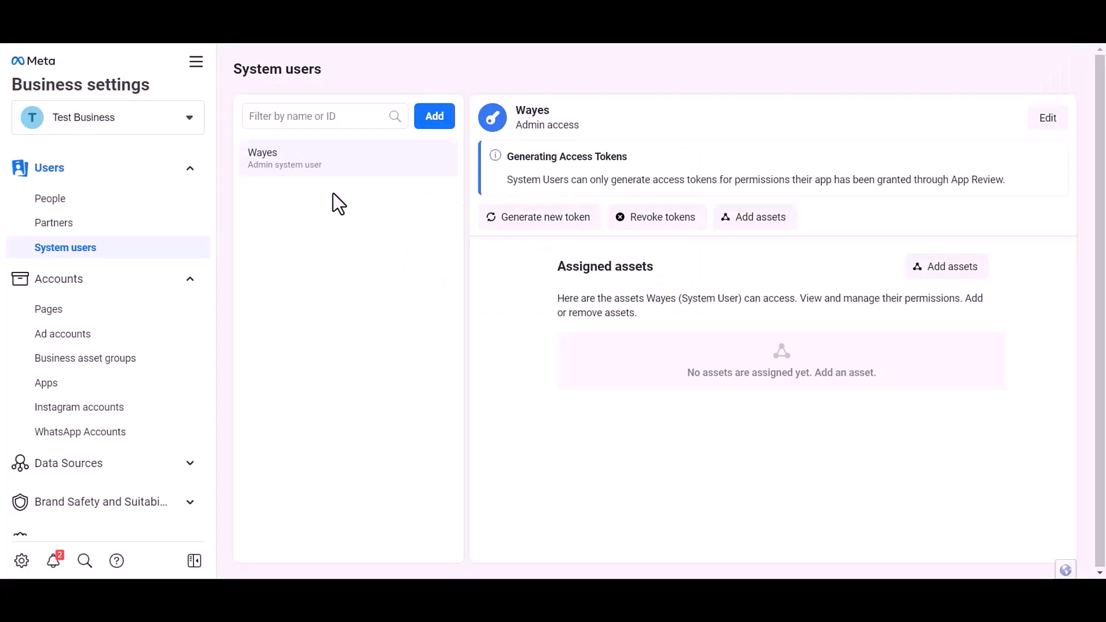
# - Assign the Bit Integrations app to the existing admin system user with full Manage app control
pyautogui.click(948, 273)
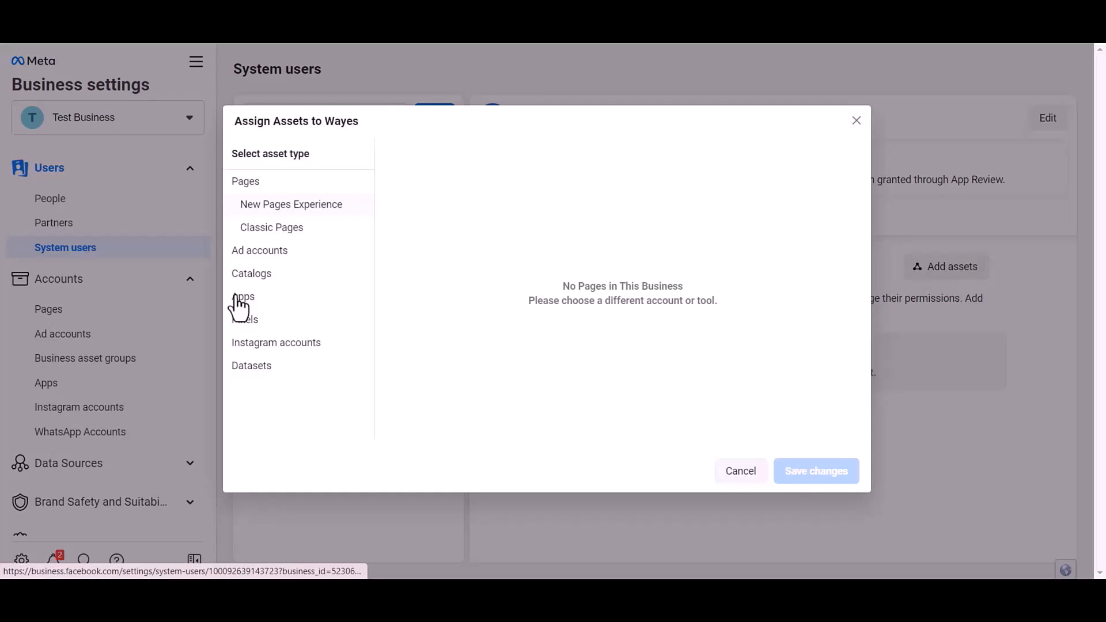
pyautogui.click(237, 298)
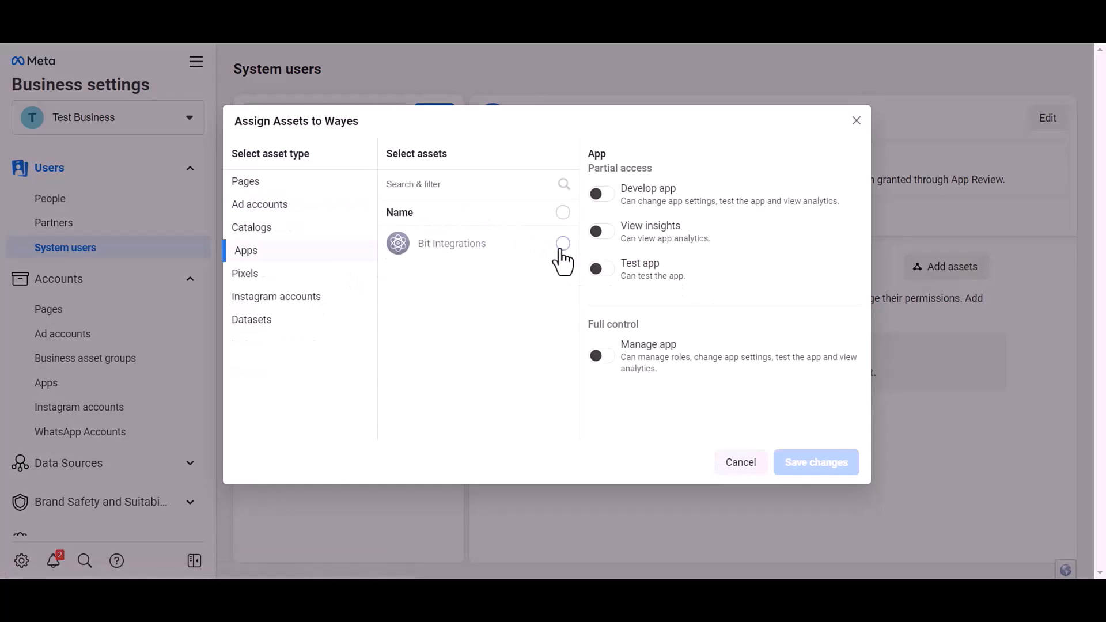
pyautogui.click(562, 244)
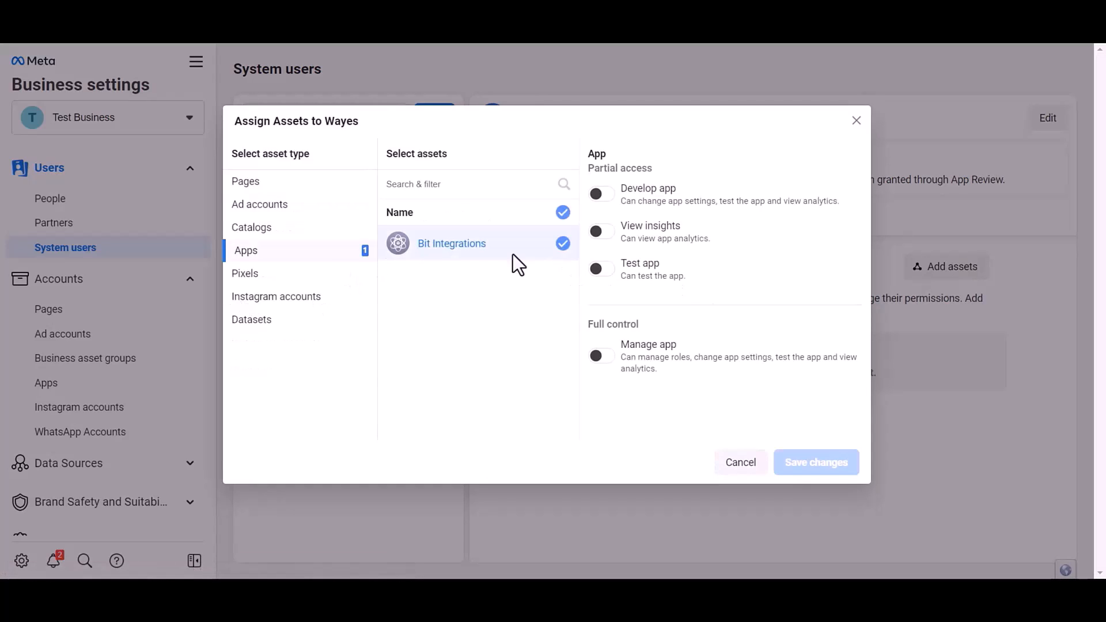
pyautogui.click(601, 360)
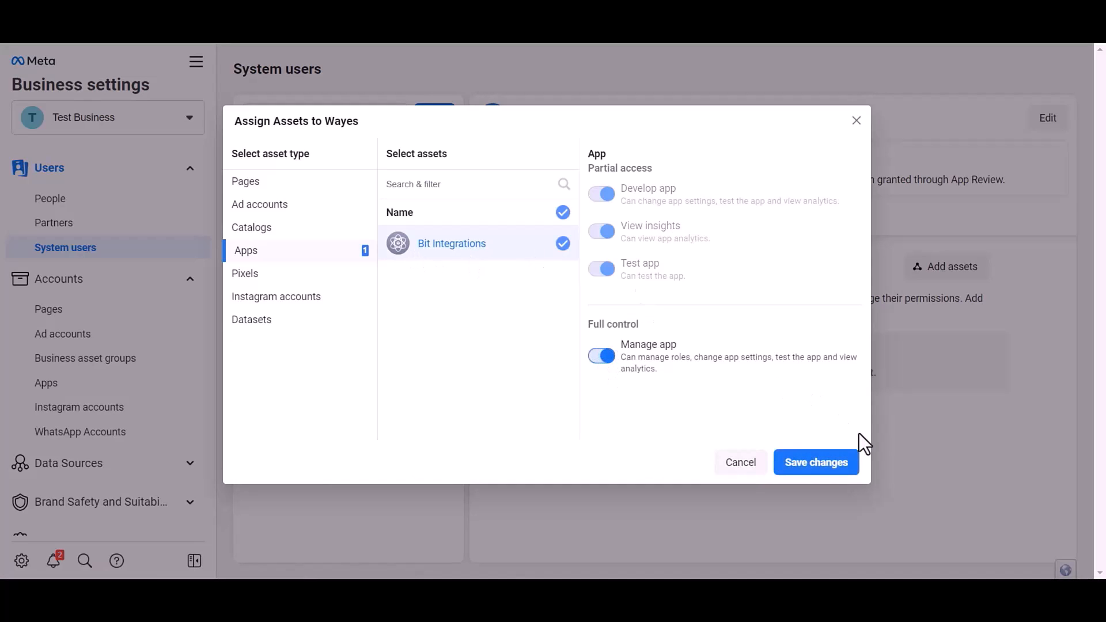
pyautogui.click(818, 464)
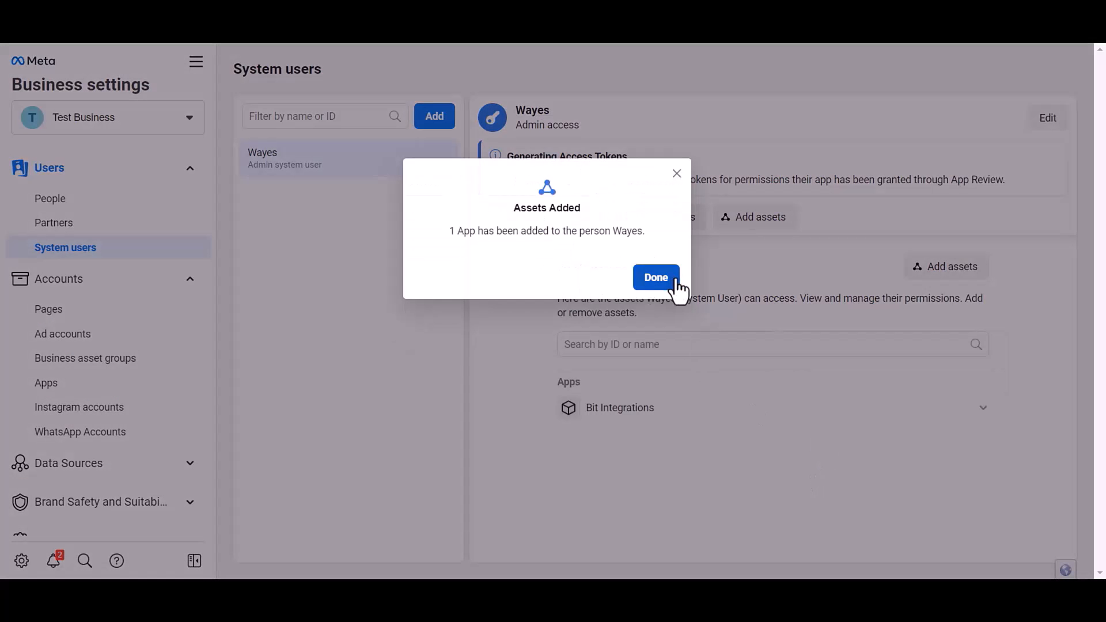
pyautogui.click(672, 285)
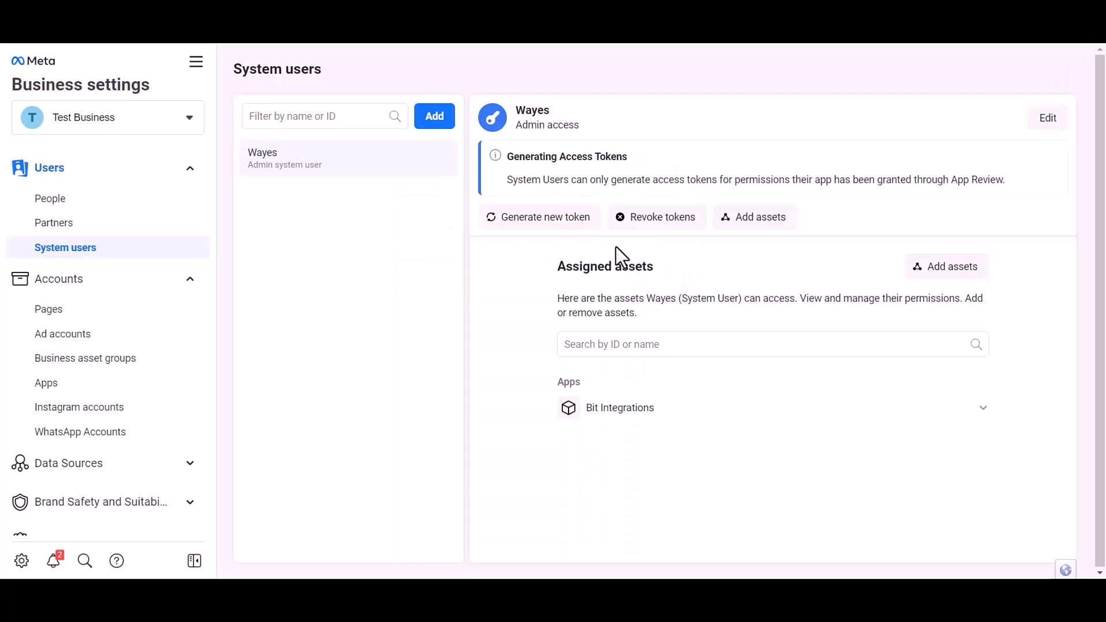
# - Start a new token for the admin system user with the Bit Integrations app and Permanent expiration
pyautogui.click(538, 218)
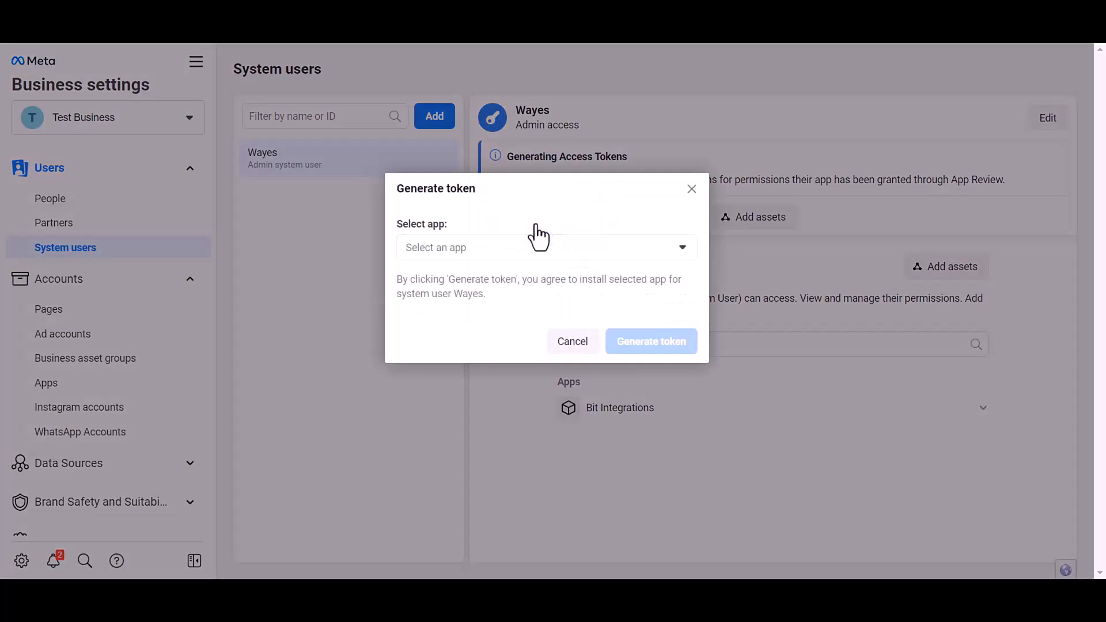
pyautogui.click(478, 250)
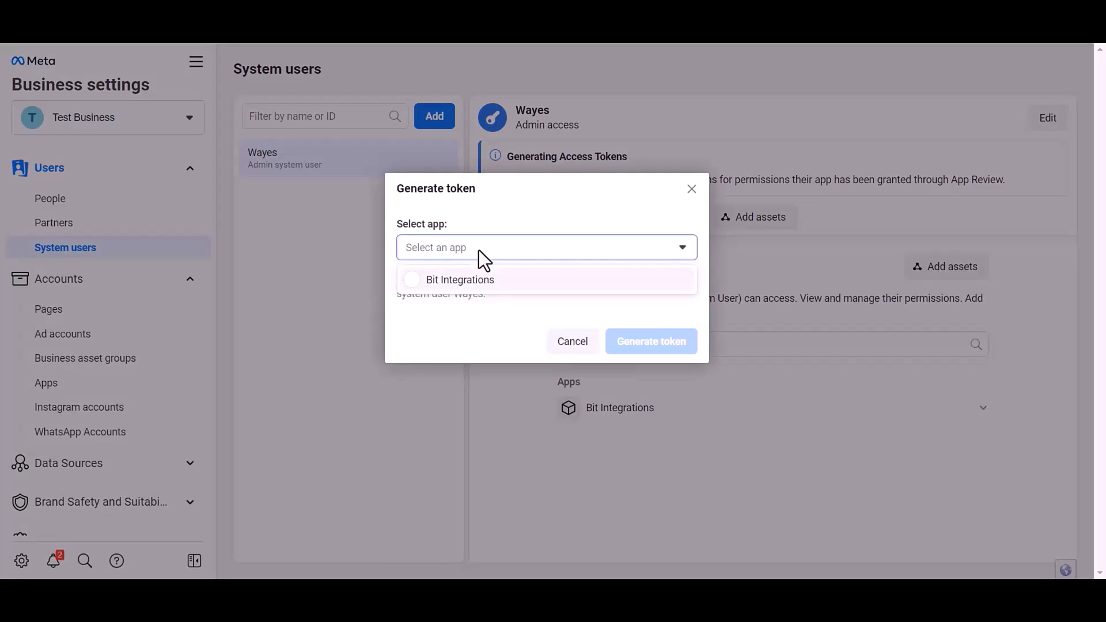
pyautogui.click(472, 280)
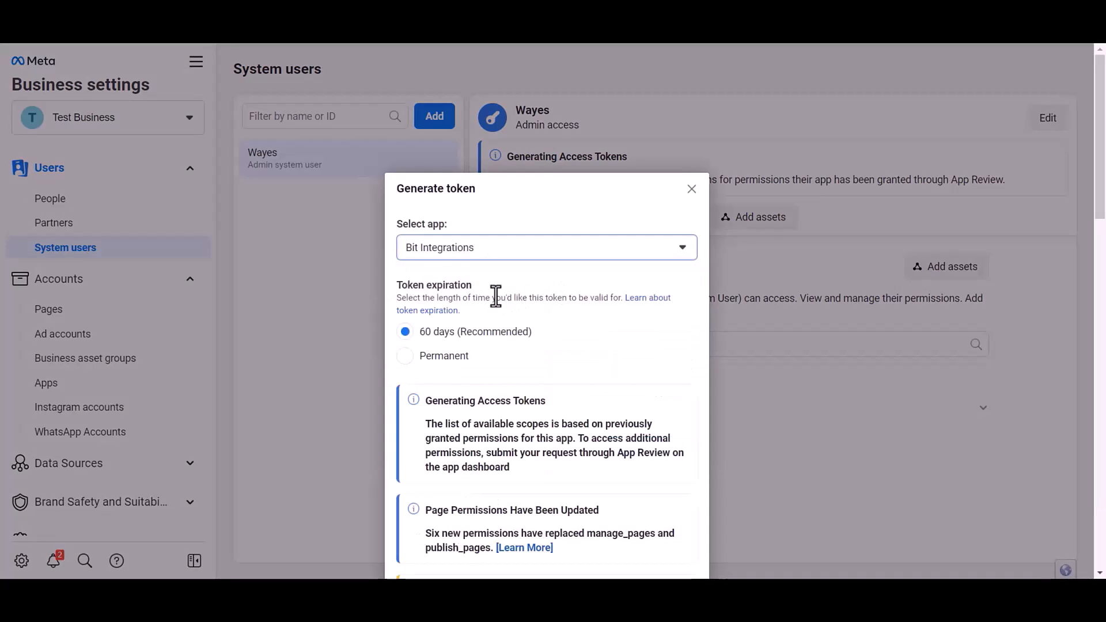
pyautogui.scroll(-1, 447, 222)
pyautogui.moveTo(394, 209); pyautogui.dragTo(471, 211)
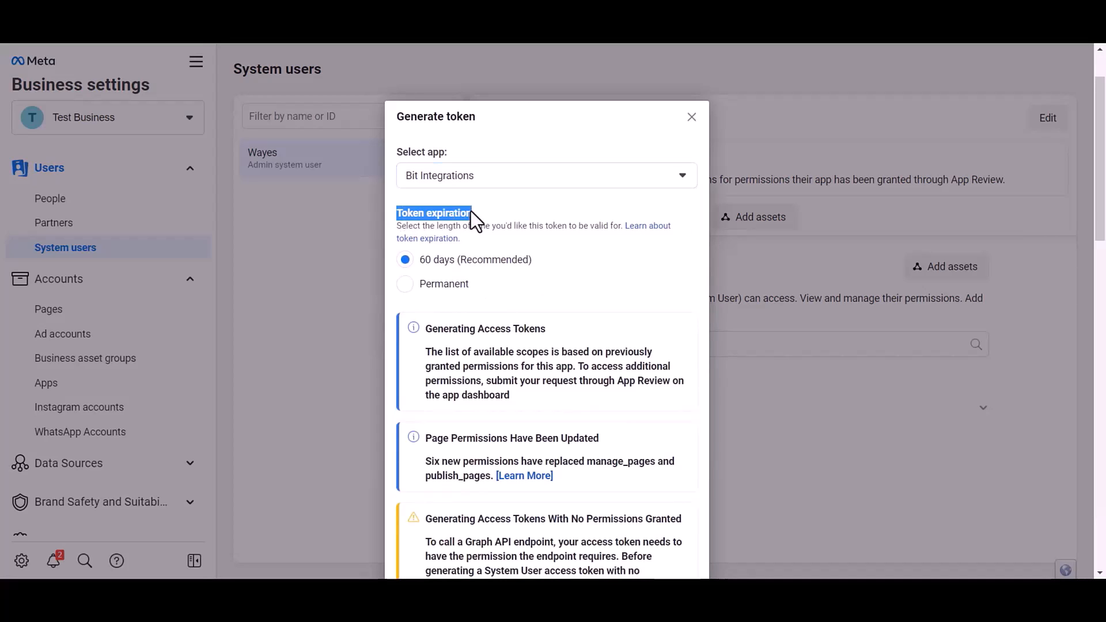
pyautogui.moveTo(531, 260); pyautogui.dragTo(424, 265)
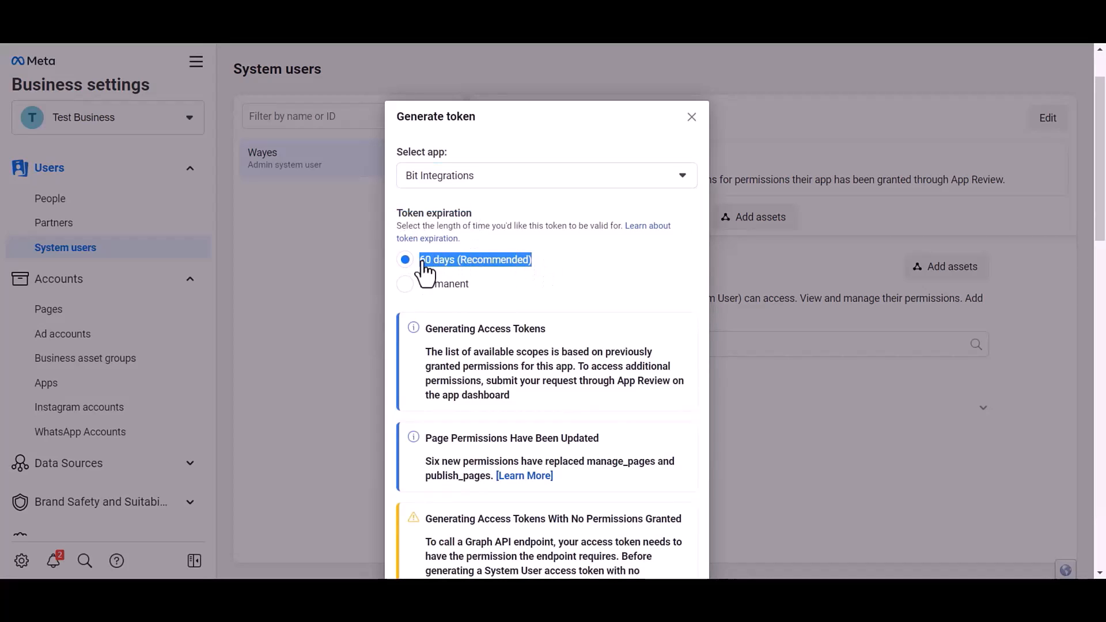
pyautogui.click(405, 284)
# - Grant the token the whatsapp_business_messaging and whatsapp_business_management permissions and generate it
pyautogui.scroll(-1, 533, 235)
pyautogui.scroll(-6, 533, 236)
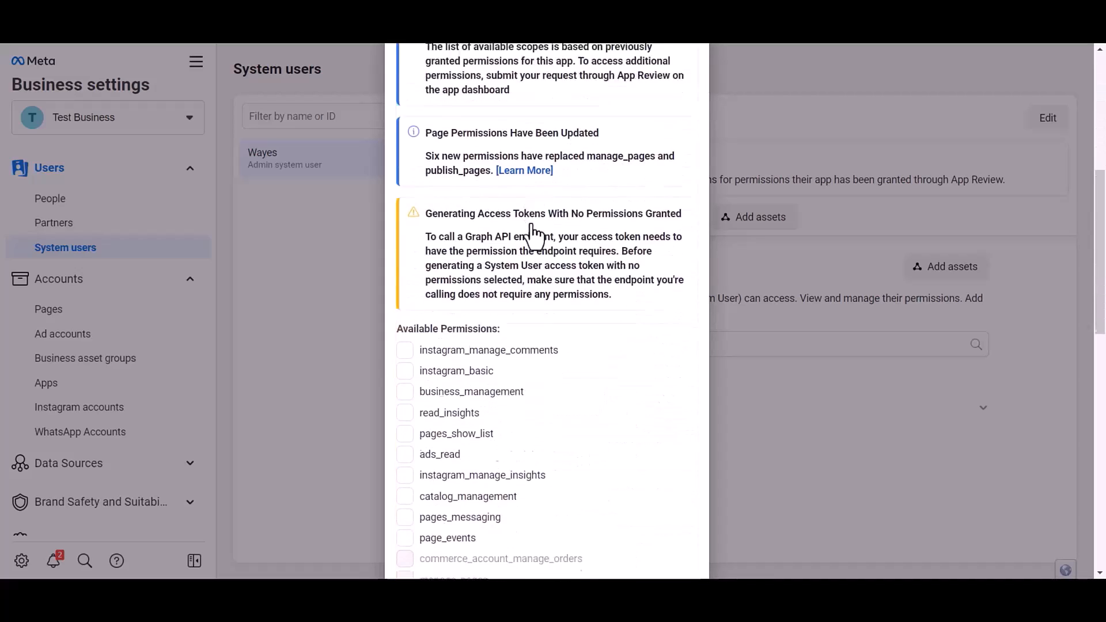
pyautogui.moveTo(399, 131); pyautogui.dragTo(499, 131)
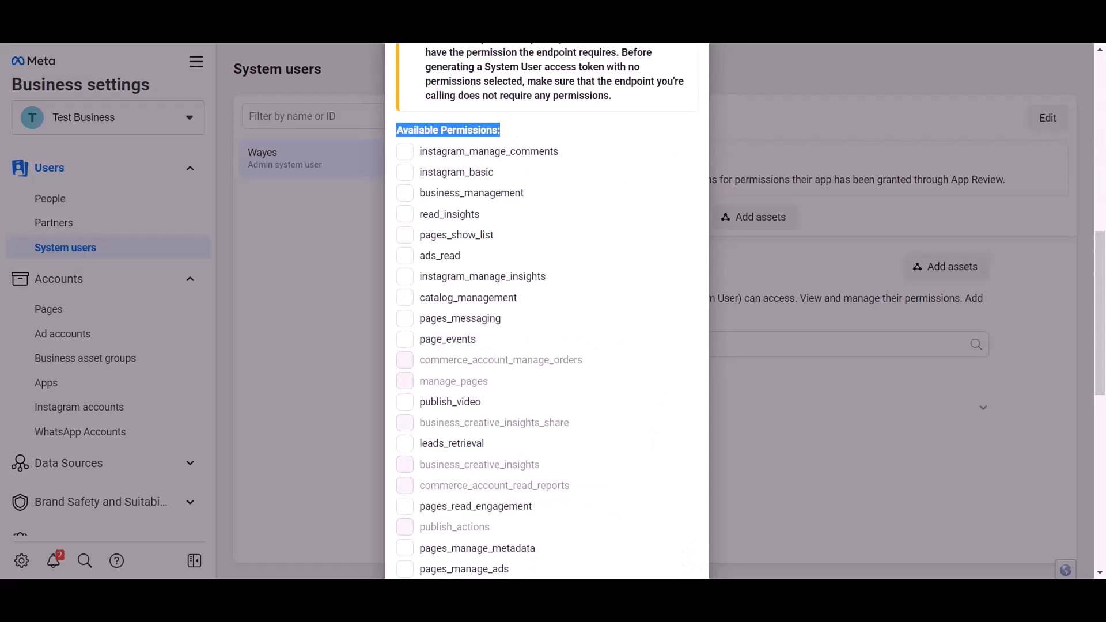
pyautogui.click(690, 590)
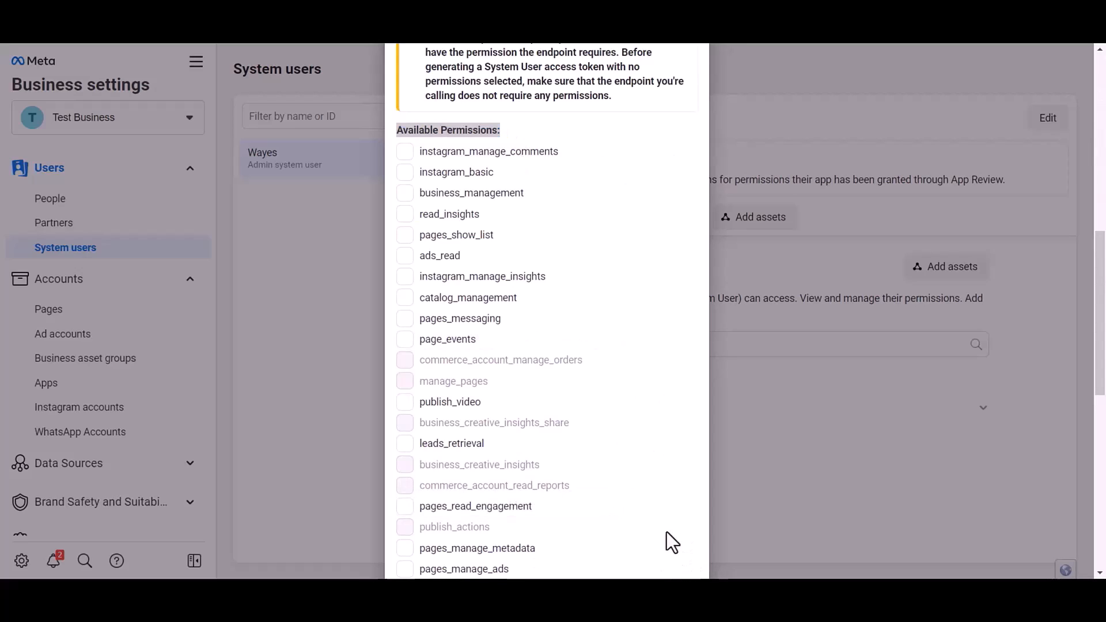
pyautogui.click(508, 130)
pyautogui.moveTo(396, 128); pyautogui.dragTo(529, 120)
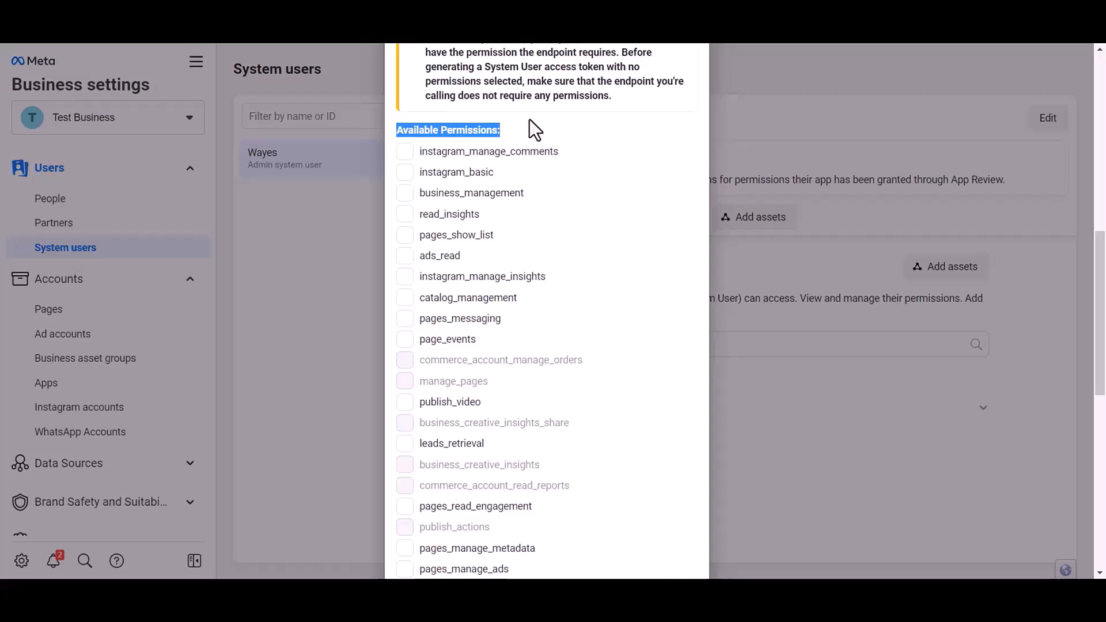
pyautogui.scroll(-4, 562, 272)
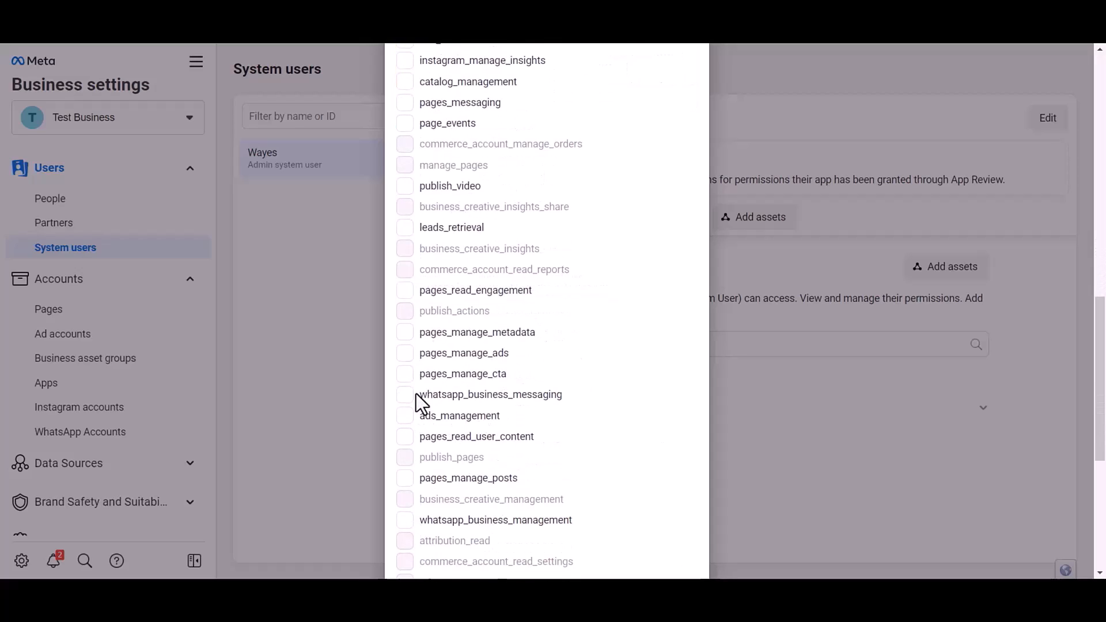
pyautogui.scroll(-1, 491, 385)
pyautogui.click(405, 450)
pyautogui.scroll(-5, 569, 402)
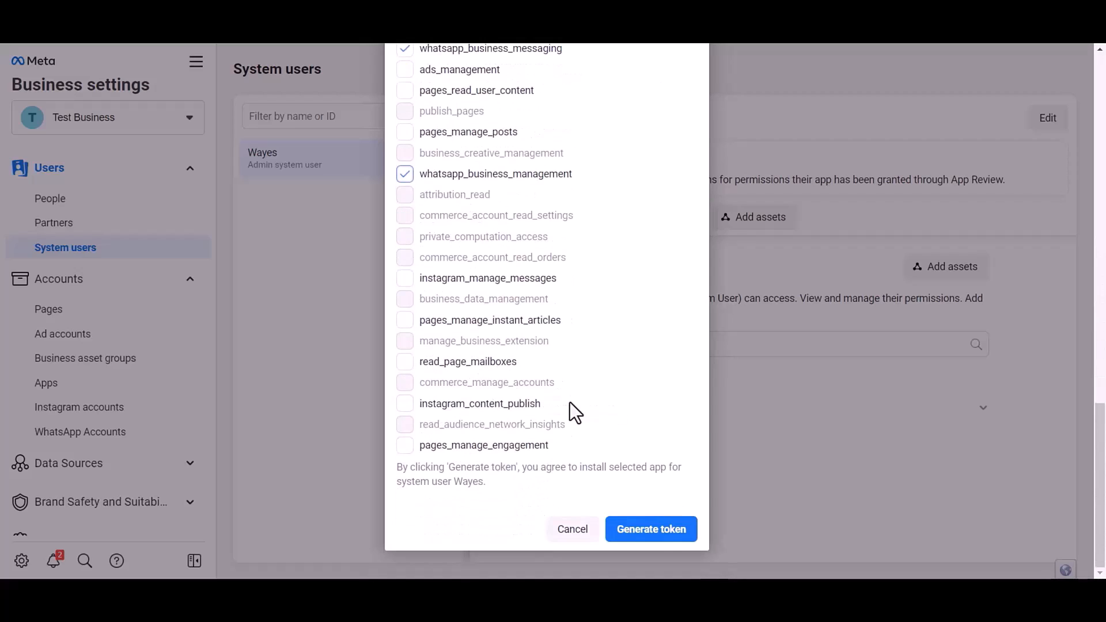
pyautogui.click(651, 529)
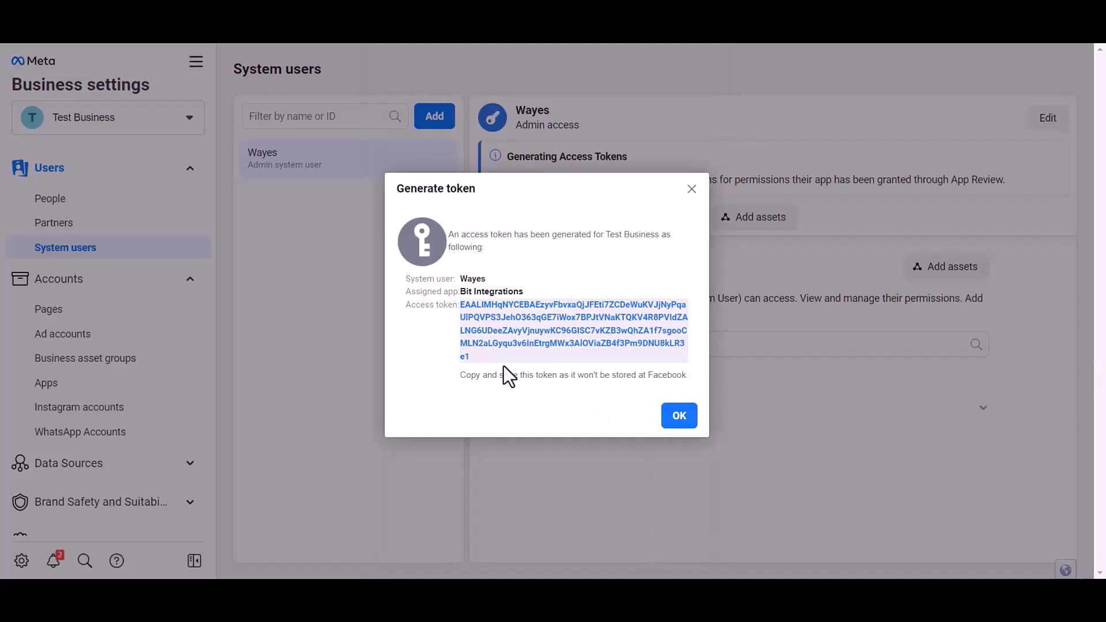
# - Copy the generated access token into the Access Token field of the WhatsApp integration in Bit Integrations
pyautogui.moveTo(478, 352); pyautogui.dragTo(459, 303)
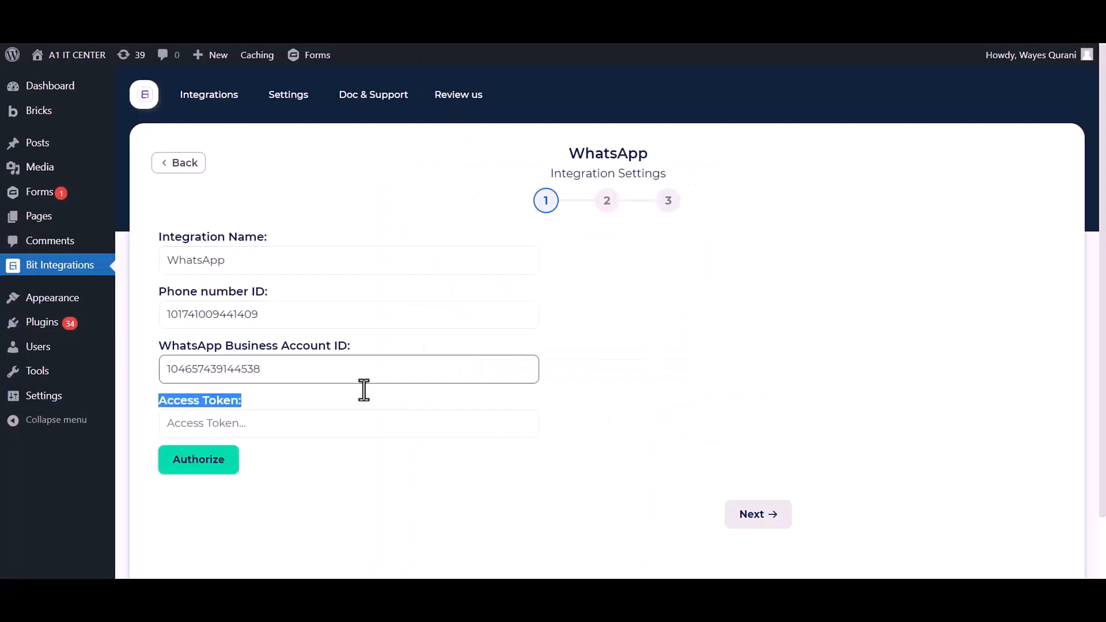
pyautogui.click(316, 430)
pyautogui.hotkey('ctrl', 'v')
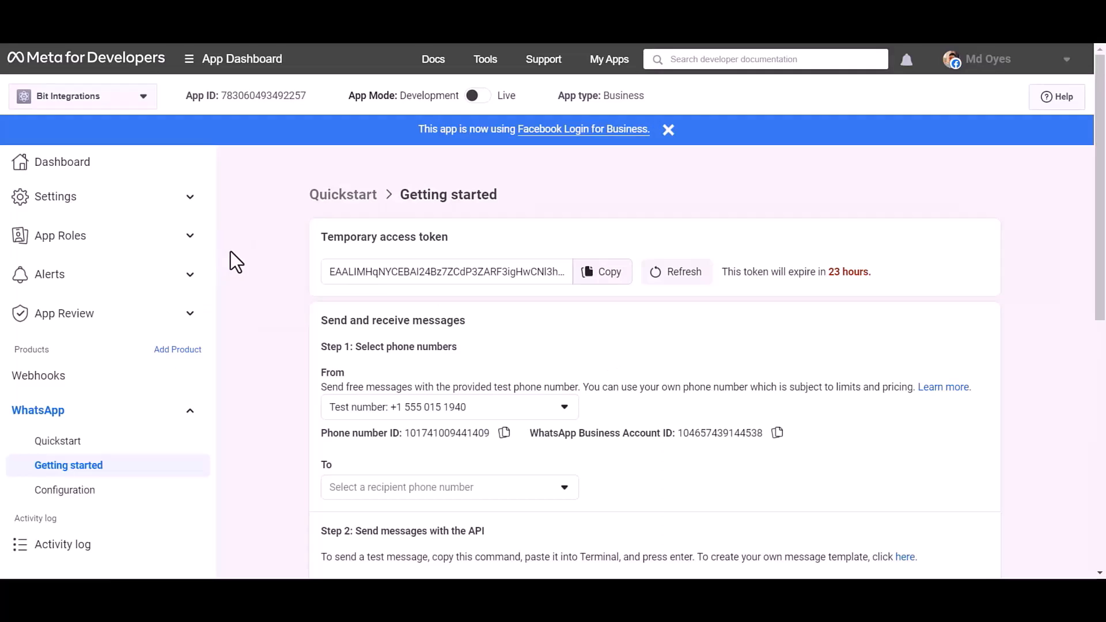
# - In Meta for Developers, start adding a phone number and create the WhatsApp Business profile "Bit Apps" in the Automotive category
pyautogui.scroll(-6, 230, 251)
pyautogui.scroll(-3, 250, 254)
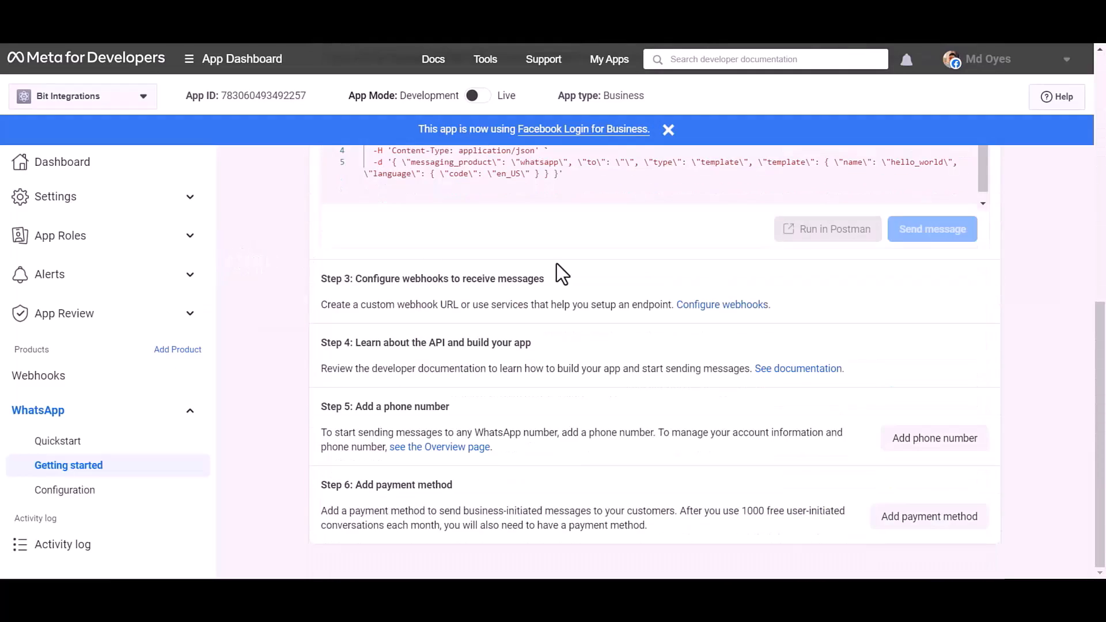
pyautogui.click(935, 444)
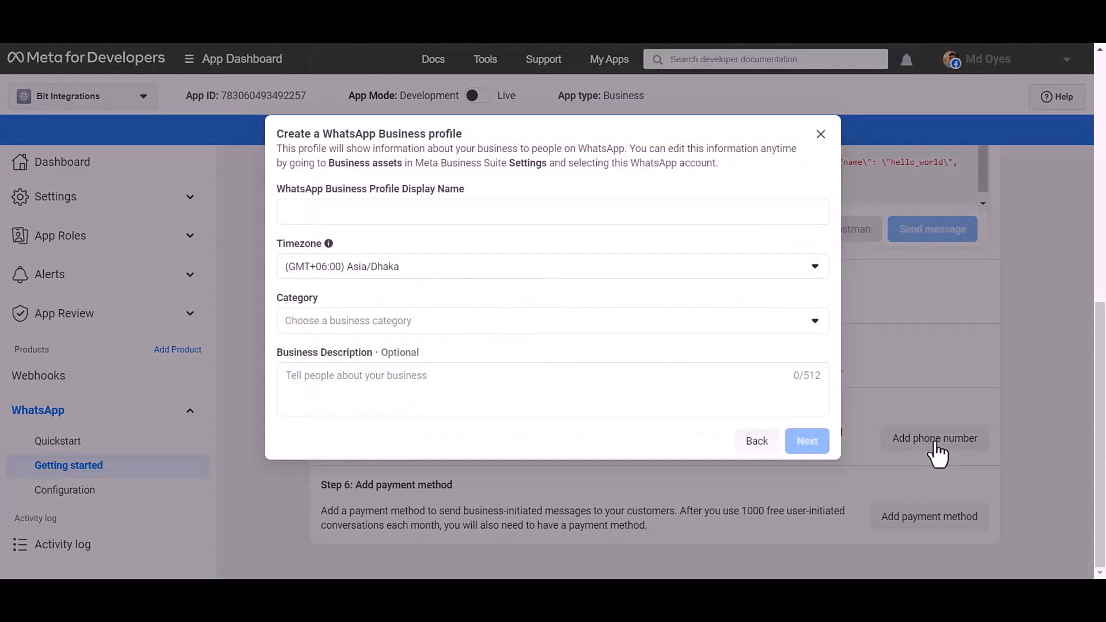
pyautogui.click(502, 214)
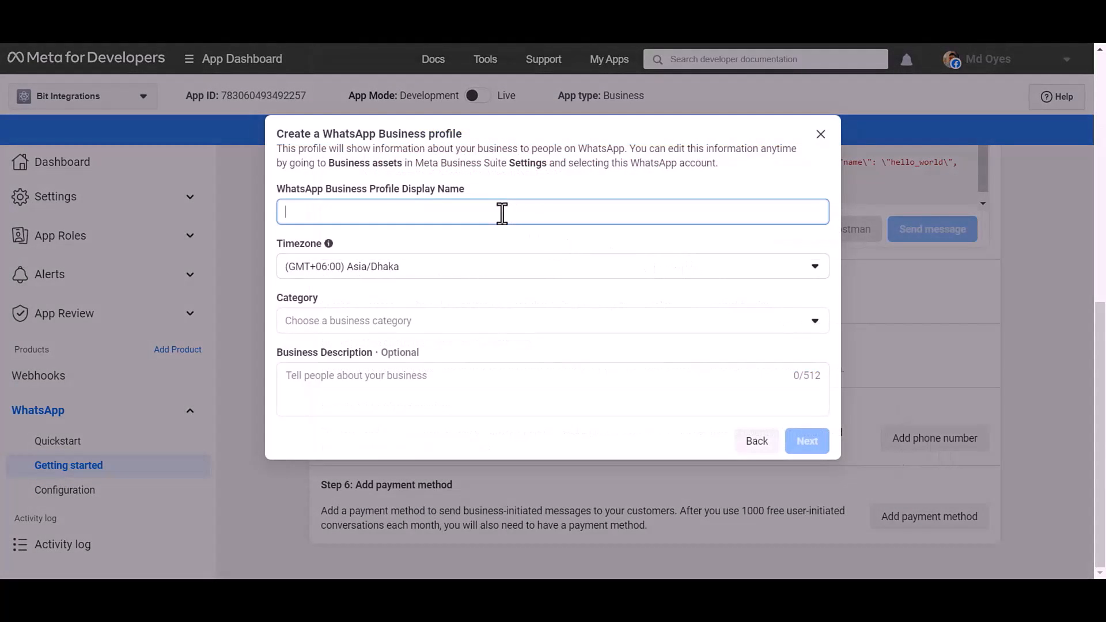
pyautogui.write('Bit Apps')
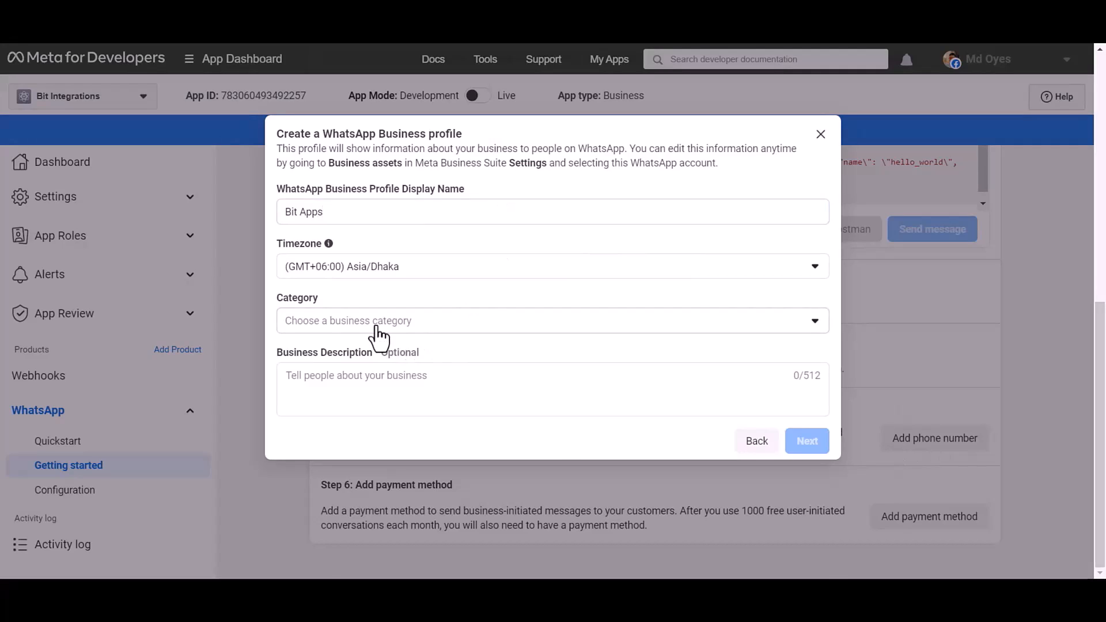
pyautogui.click(378, 333)
pyautogui.click(345, 357)
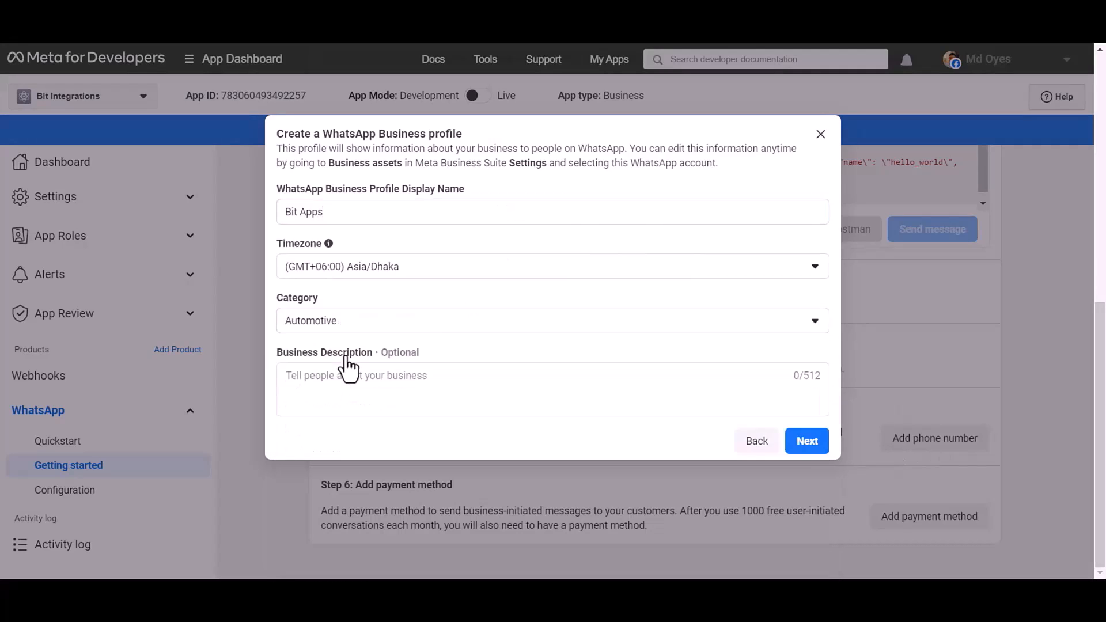
pyautogui.click(806, 444)
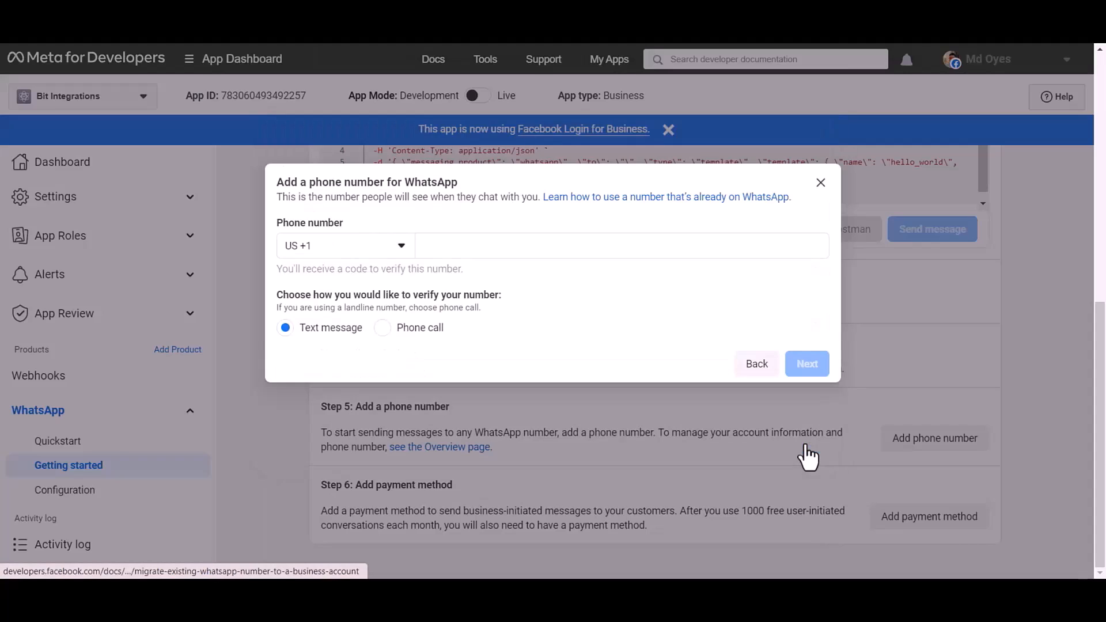
# - Set the country code to Bangladesh (BD +880) and enter the WhatsApp business phone number
pyautogui.click(334, 252)
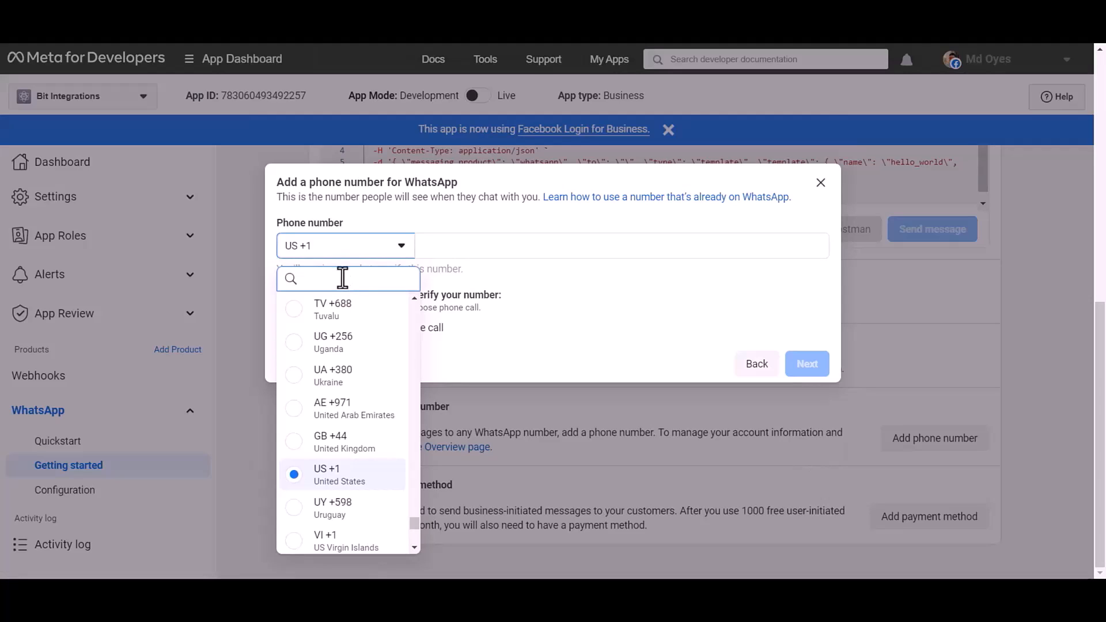
pyautogui.write('bangladesh')
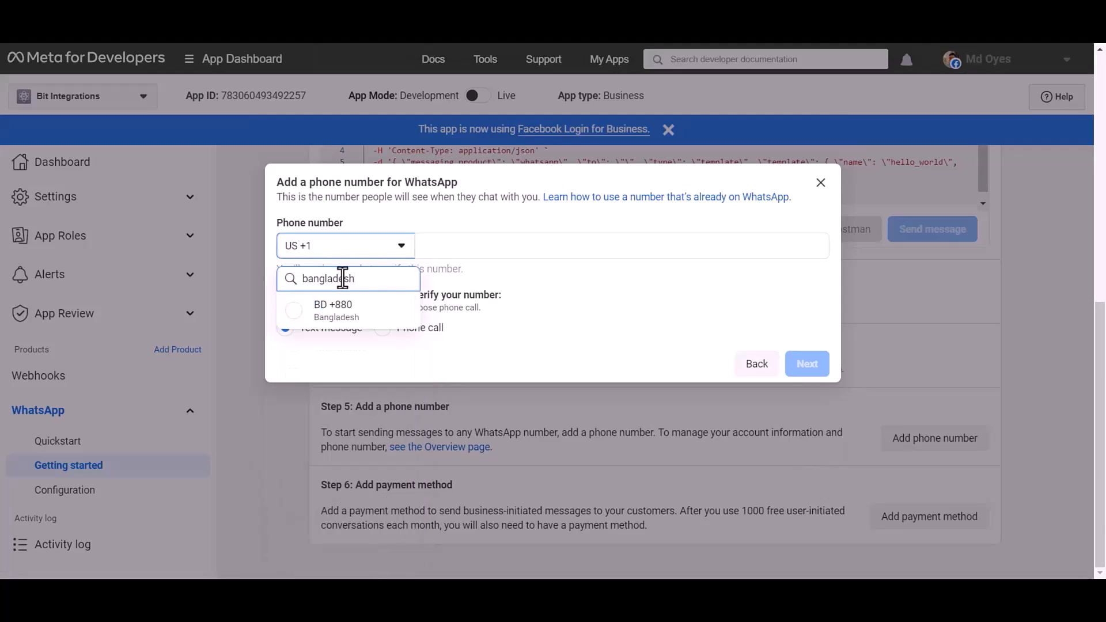
pyautogui.click(338, 321)
pyautogui.click(468, 247)
pyautogui.hotkey('ctrl', 'v')
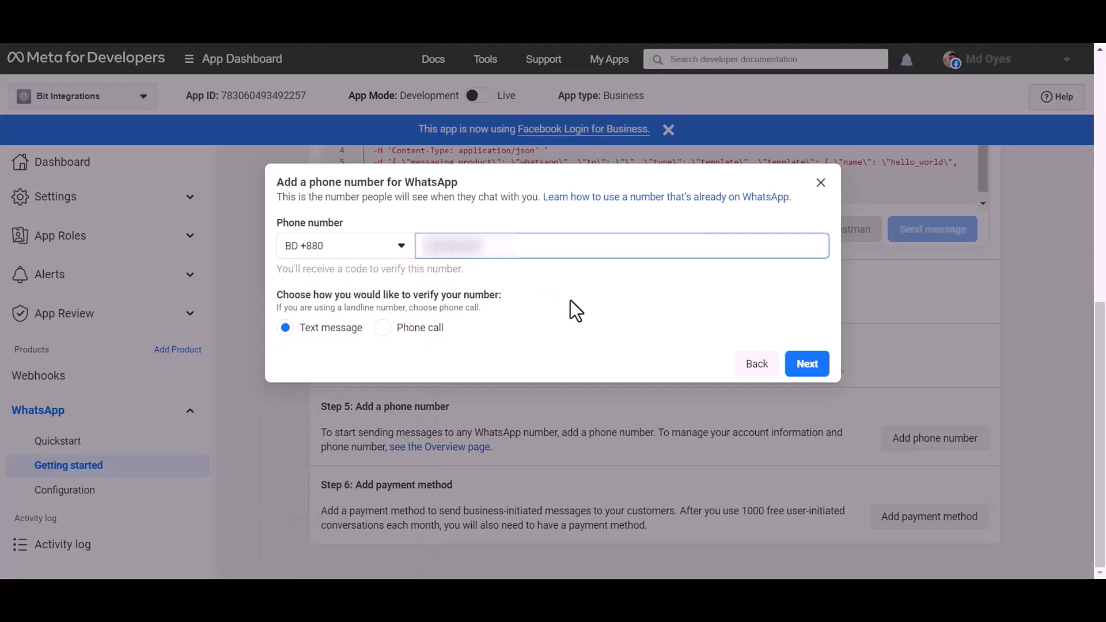
# - Request the verification code by text message and enter the six-digit code to verify the WhatsApp business phone number
pyautogui.click(808, 369)
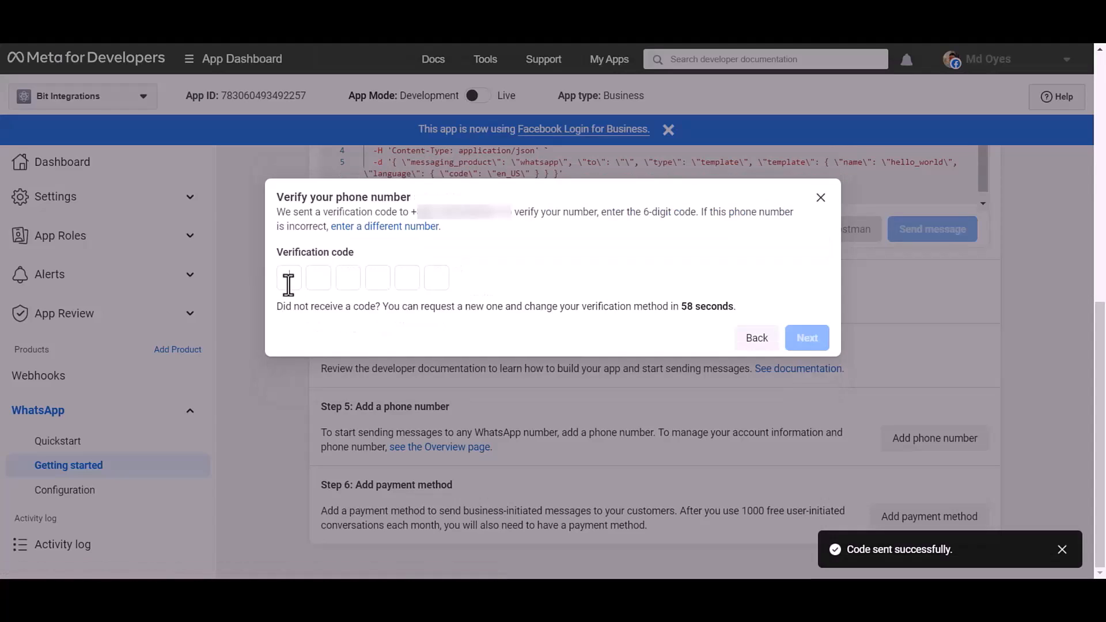
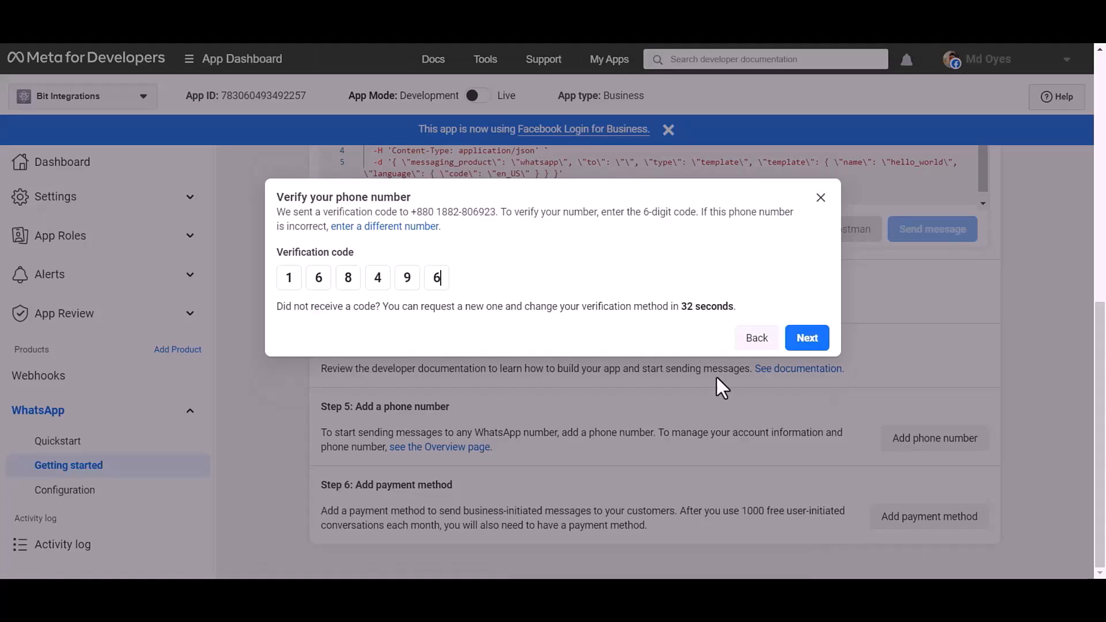
pyautogui.click(812, 341)
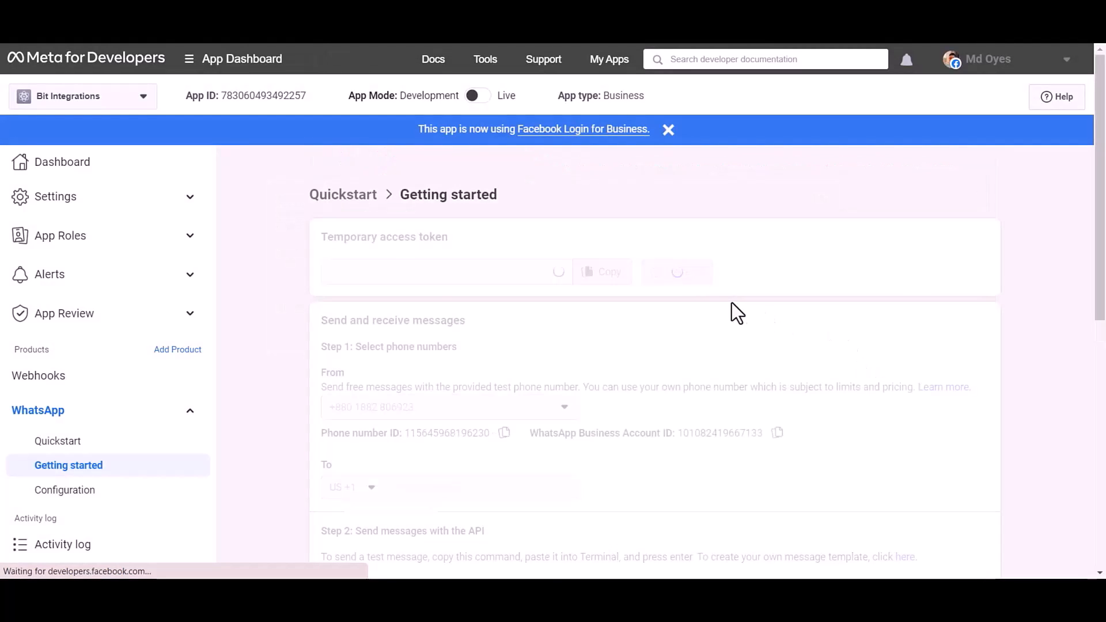
pyautogui.scroll(-3, 772, 298)
pyautogui.scroll(-5, 773, 285)
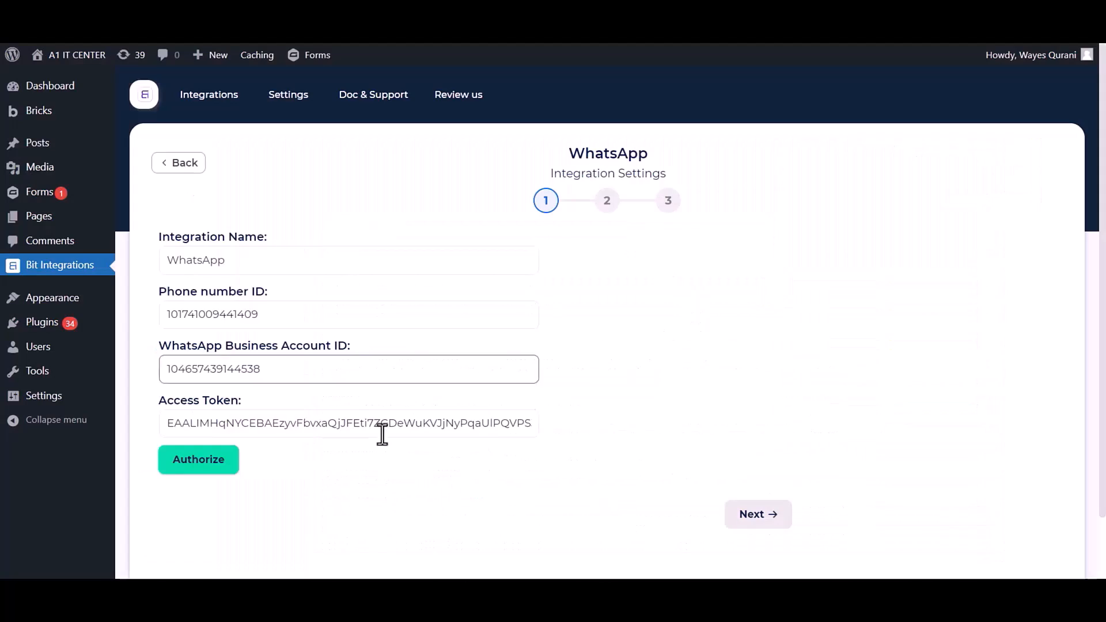
# - Switch to Bit Integrations, authorize the WhatsApp connection and continue to the second page of the integration settings
pyautogui.click(205, 467)
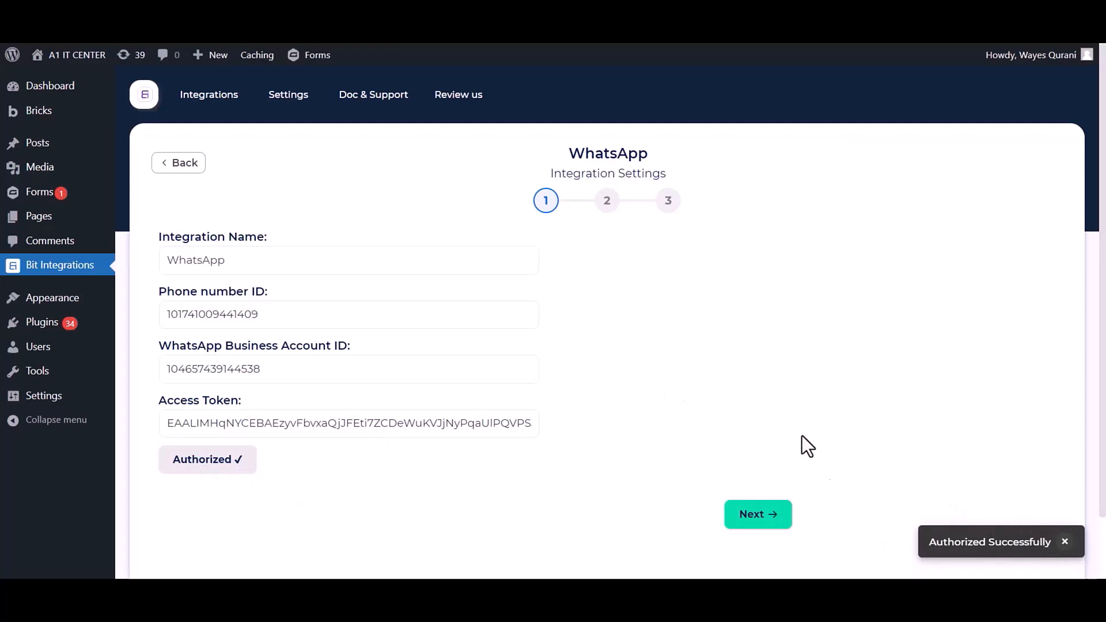
pyautogui.scroll(-2, 822, 475)
pyautogui.click(755, 452)
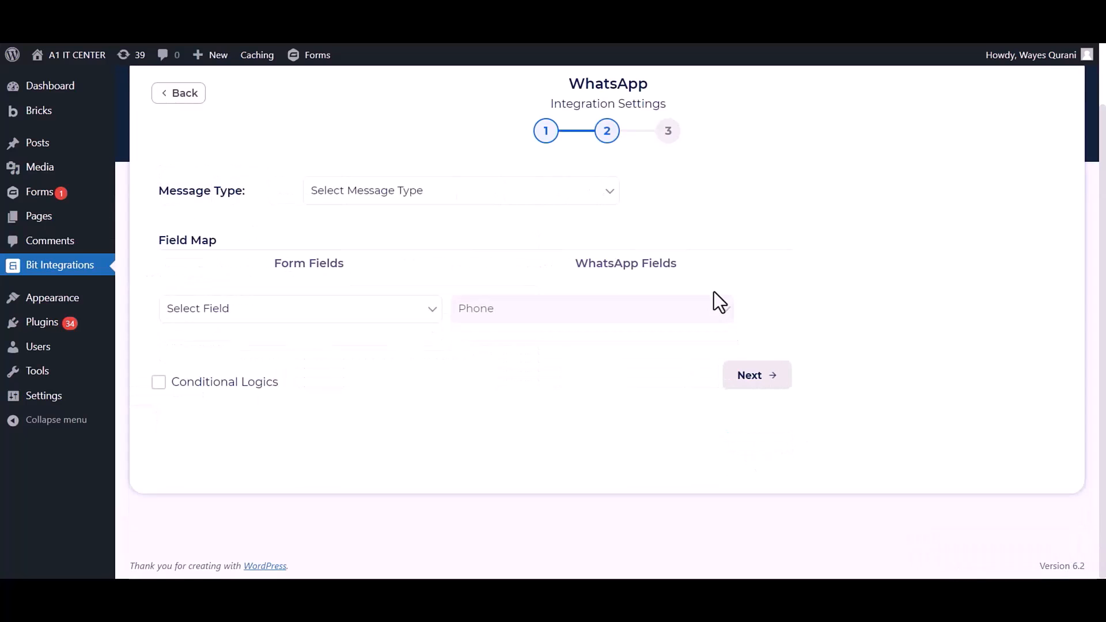
# - Set the message type to Template and map the Phone form field to the WhatsApp Phone field
pyautogui.scroll(2, 715, 293)
pyautogui.click(422, 269)
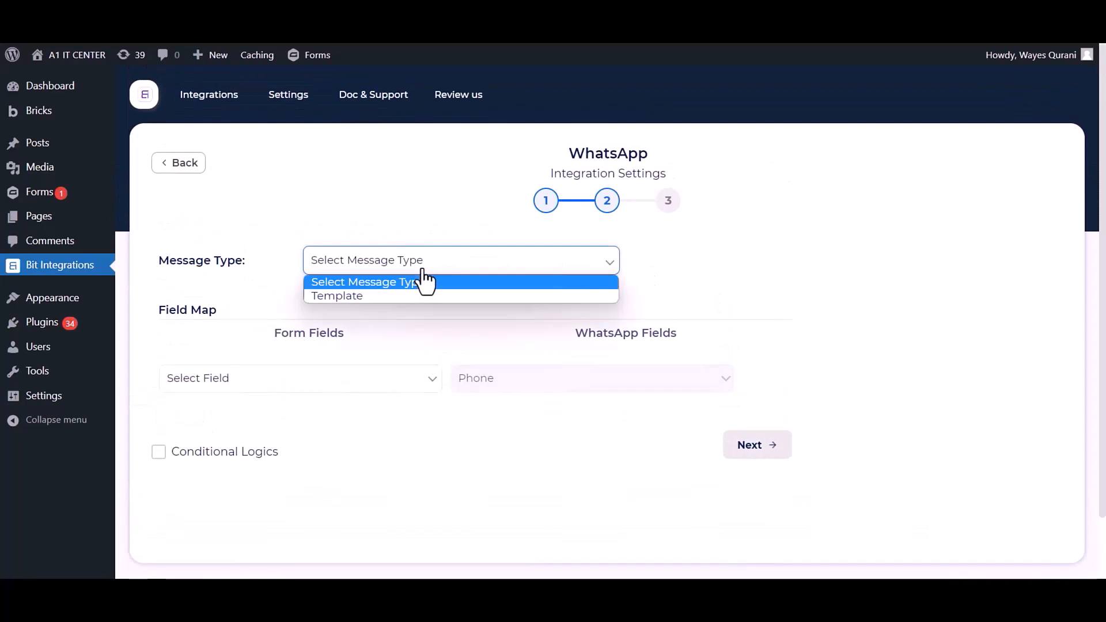
pyautogui.click(355, 297)
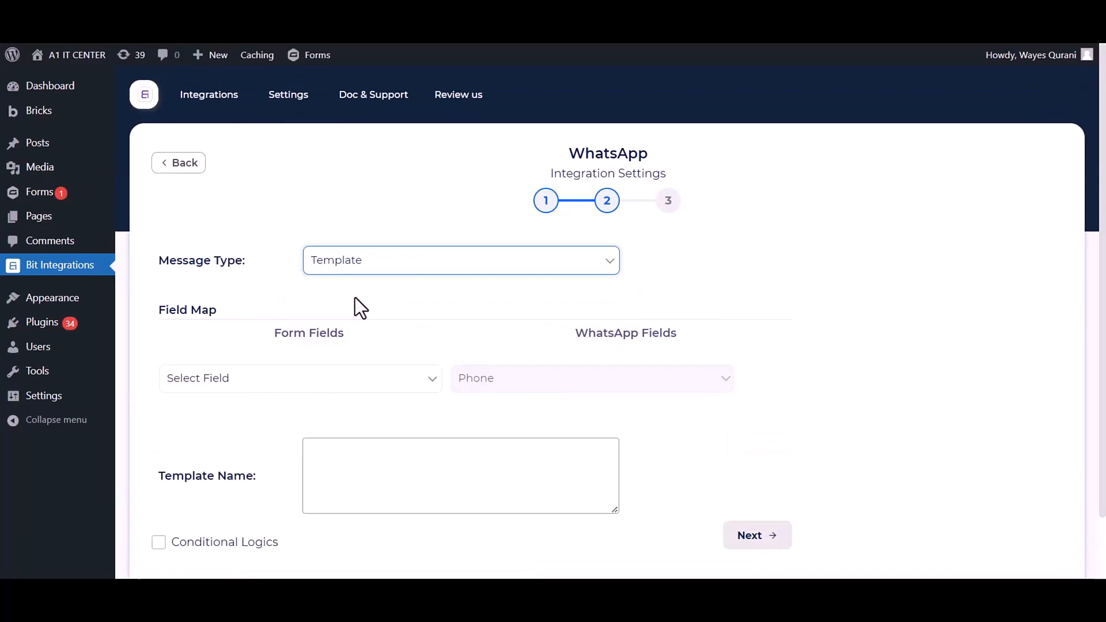
pyautogui.click(327, 390)
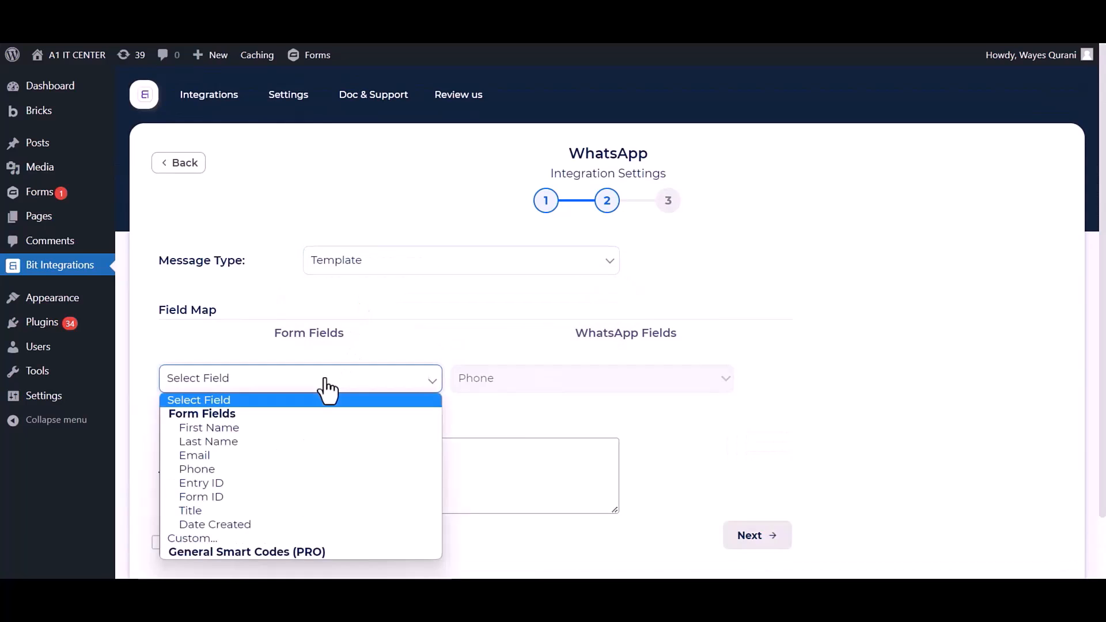
pyautogui.click(210, 467)
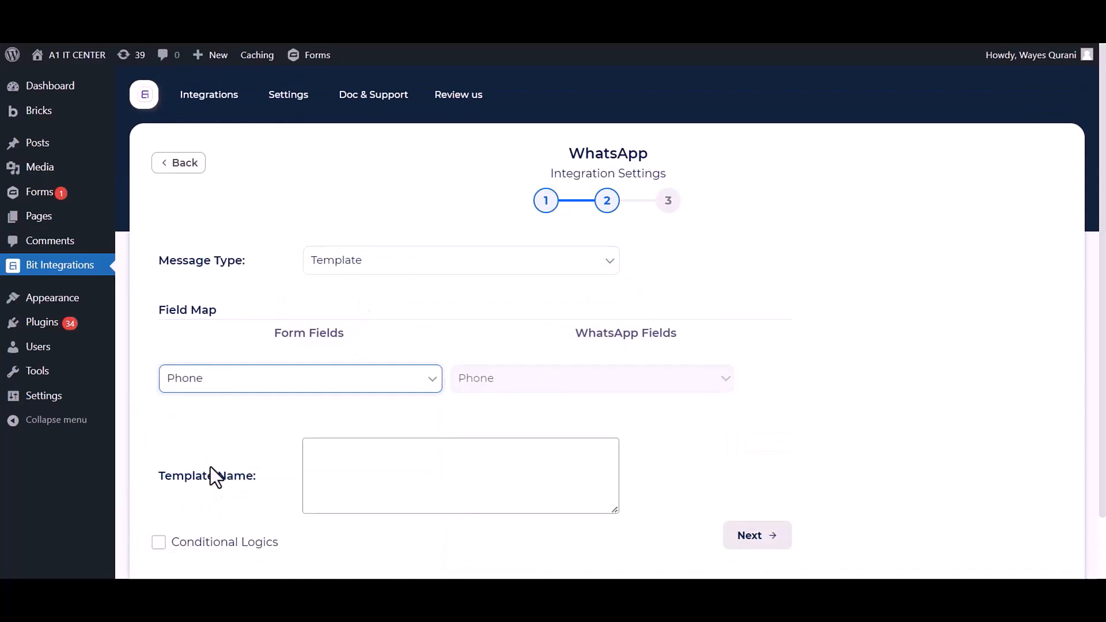
# - Open the hello_world message template from the Meta for Developers getting-started page and copy its name
pyautogui.click(356, 465)
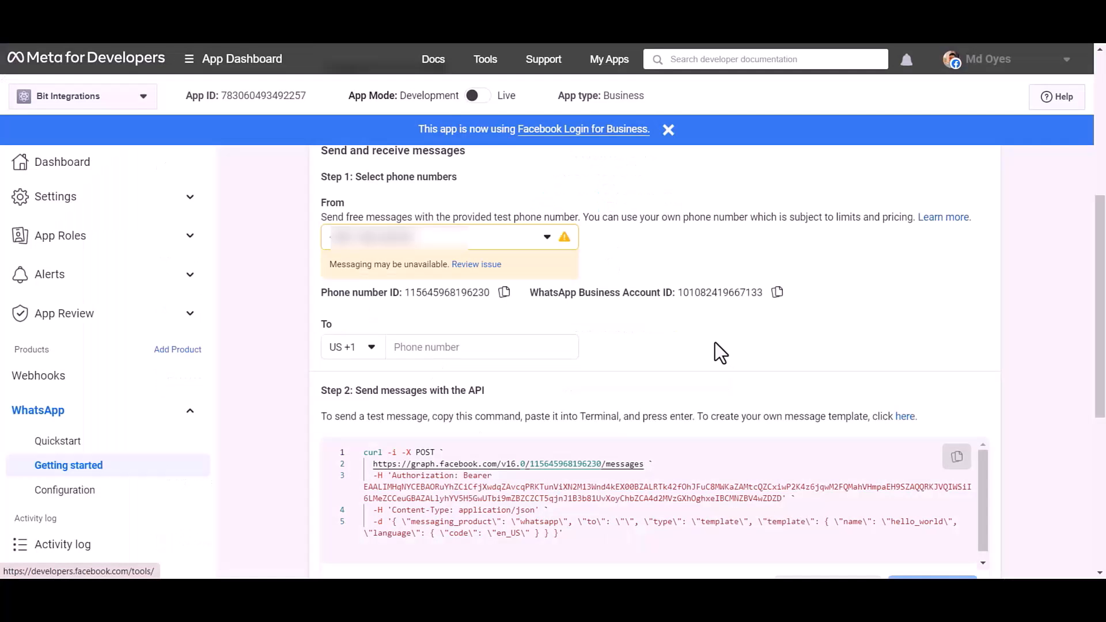
pyautogui.click(905, 422)
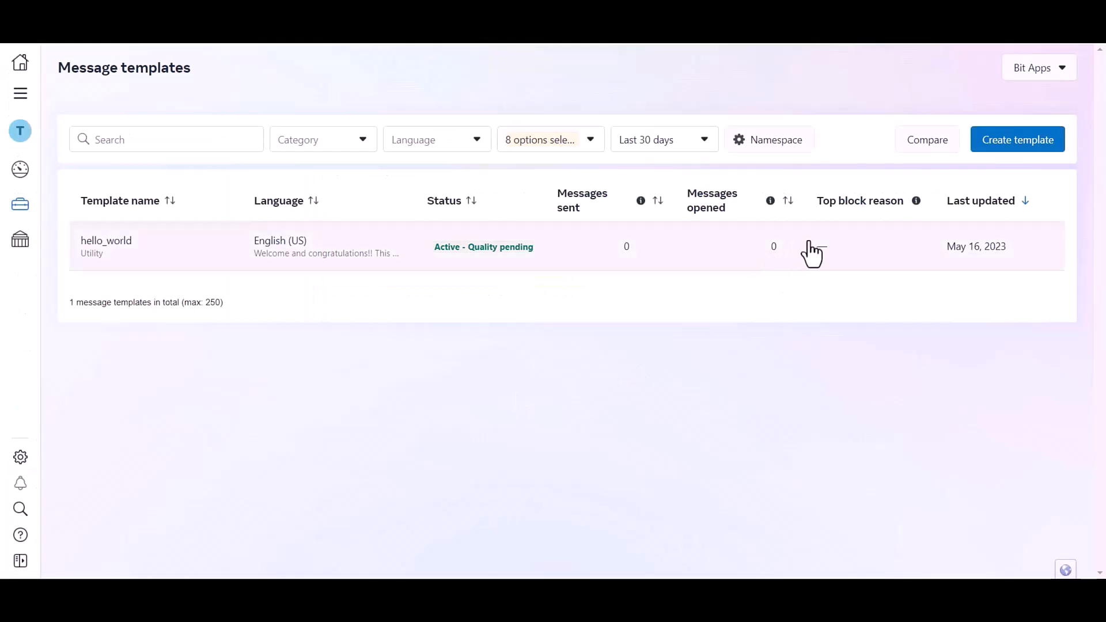
pyautogui.click(196, 244)
pyautogui.moveTo(73, 131); pyautogui.dragTo(148, 132)
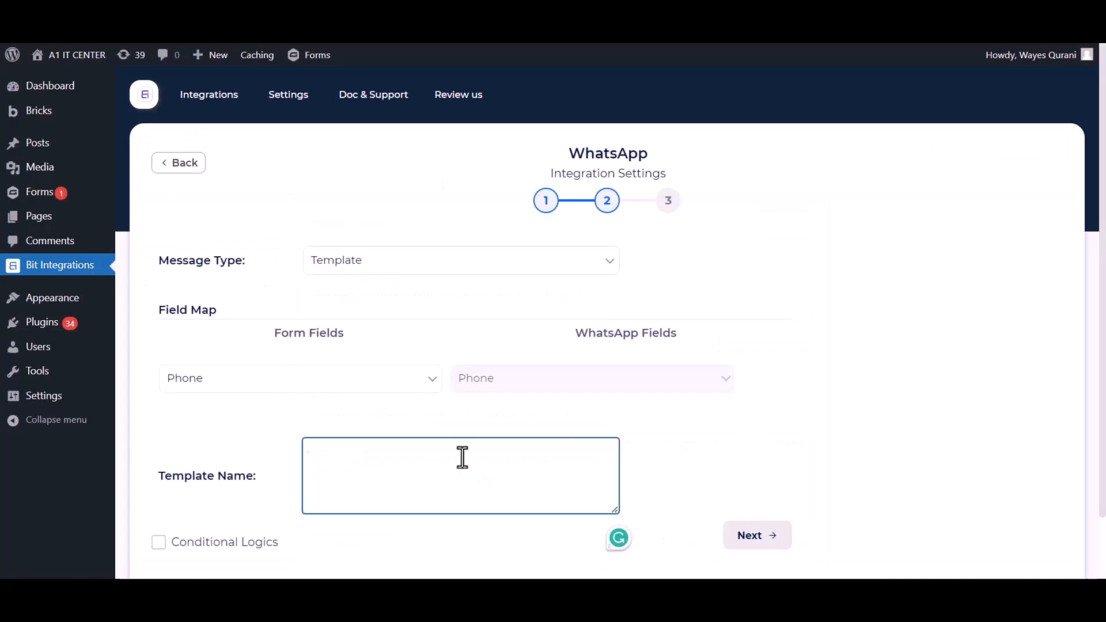
# - Enter hello_world as the template name in Bit Integrations, then finish and save the WhatsApp integration
pyautogui.write('hello_world')
pyautogui.click(663, 450)
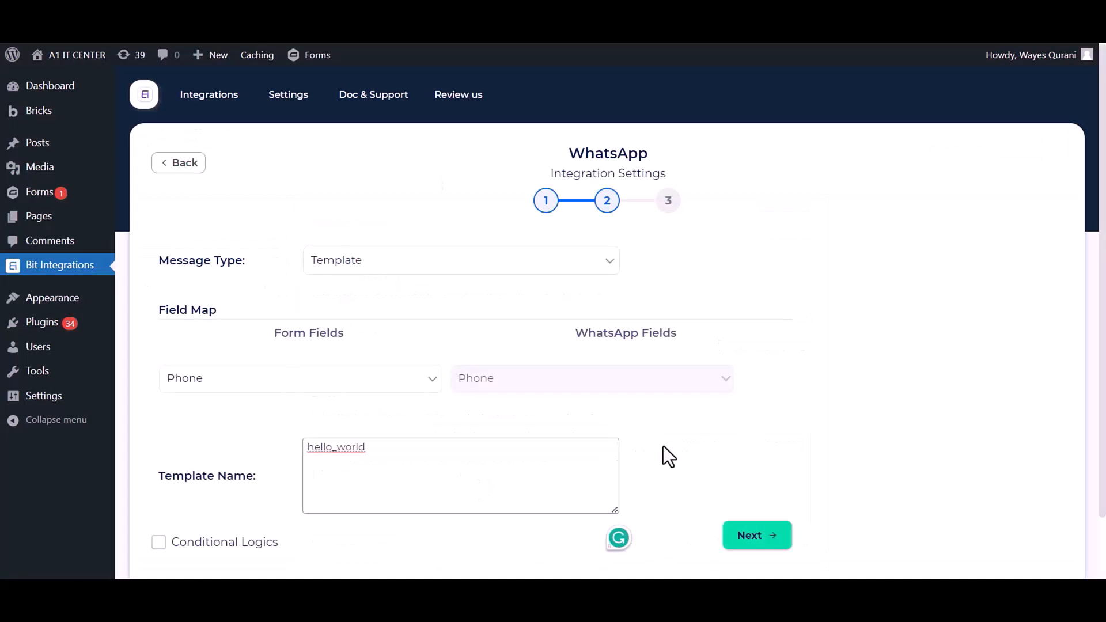
pyautogui.click(772, 540)
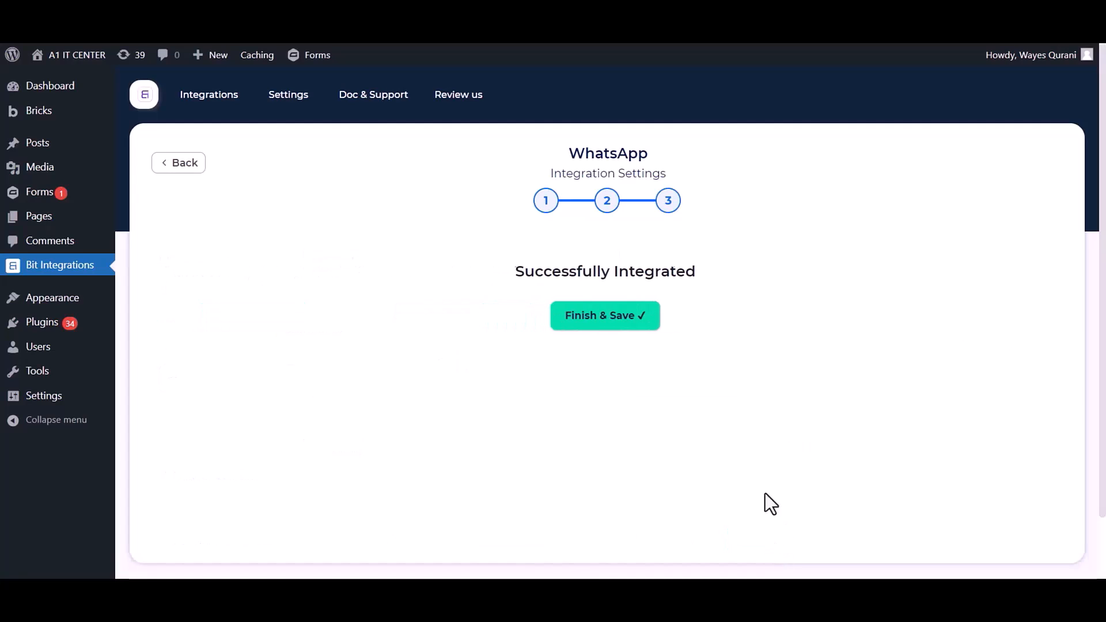
pyautogui.click(602, 325)
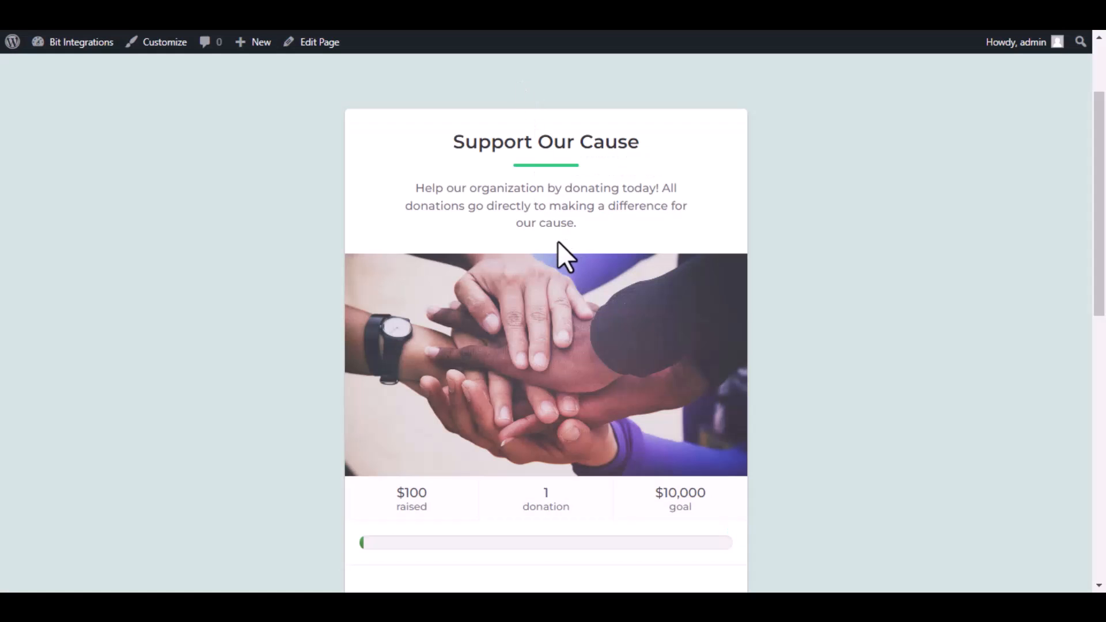
# - Start a test donation on the Support Our Cause form and enter Bit as first name and Integrations as last name
pyautogui.scroll(2, 556, 240)
pyautogui.scroll(-7, 527, 377)
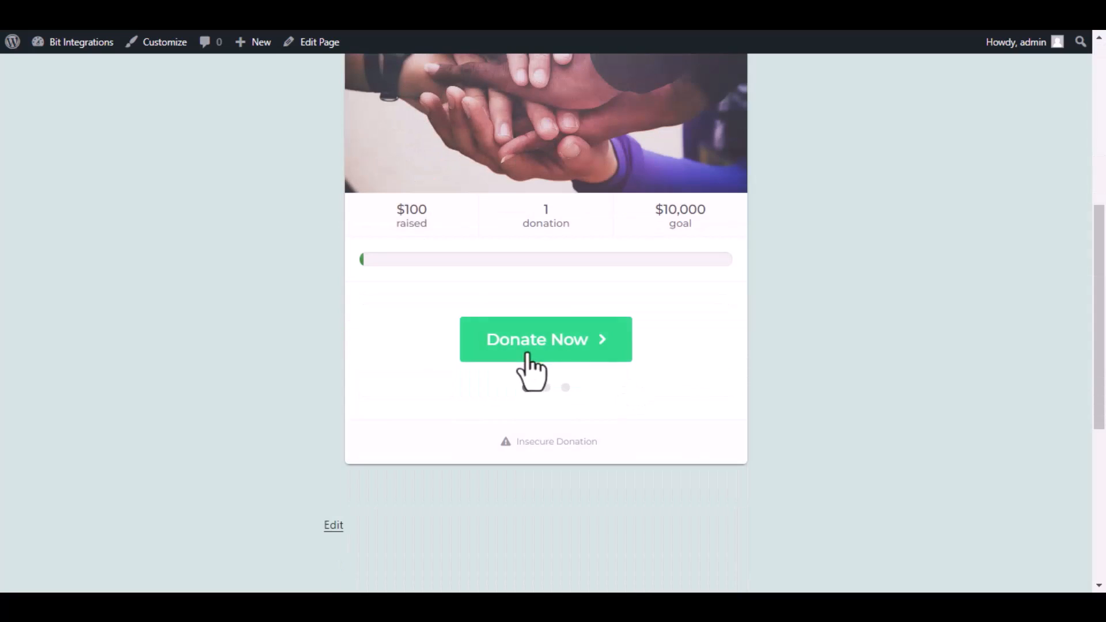
pyautogui.click(525, 360)
pyautogui.click(563, 380)
pyautogui.write('Bt')
pyautogui.write('t')
pyautogui.click(634, 260)
pyautogui.write('Integrations')
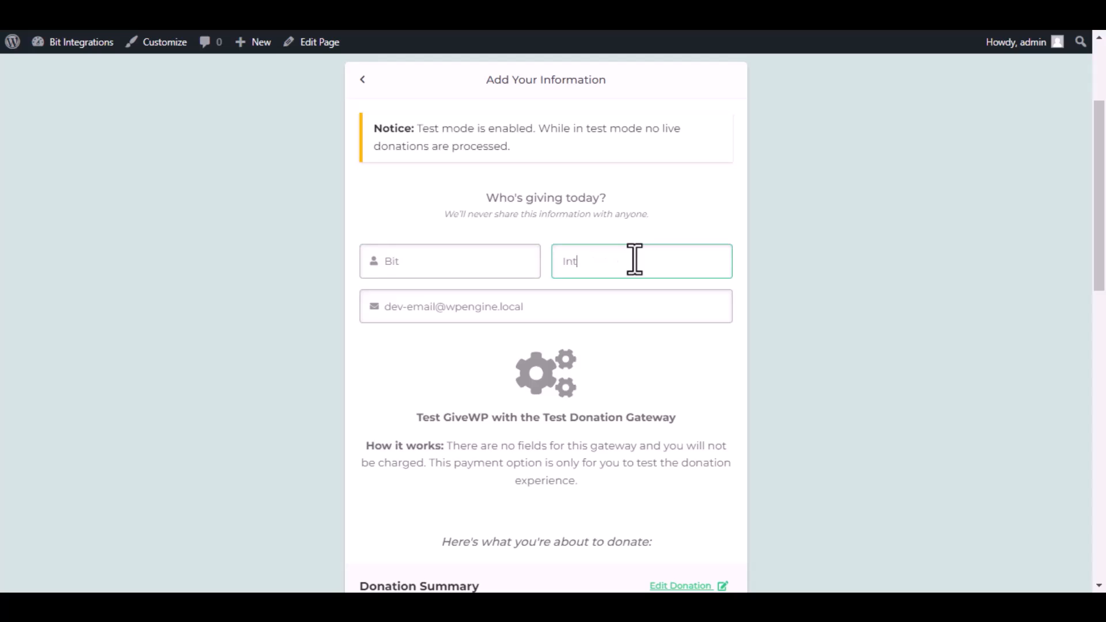
# - Replace the donor's e-mail address with the support e-mail and submit the donation
pyautogui.click(634, 298)
pyautogui.hotkey('ctrl', 'a')
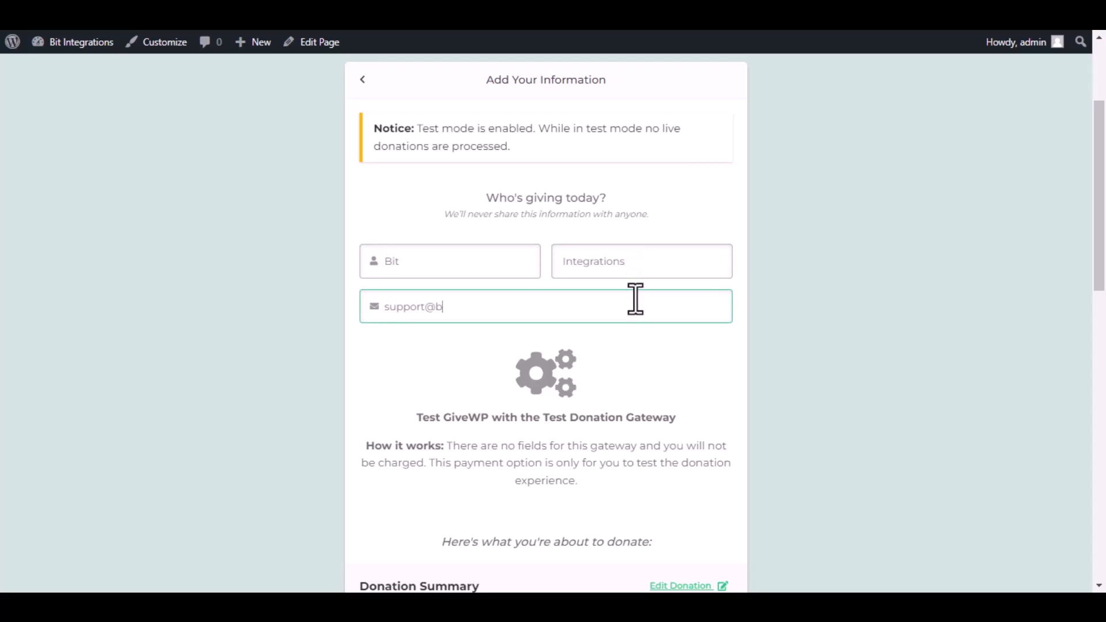
pyautogui.scroll(-10, 634, 311)
pyautogui.click(556, 288)
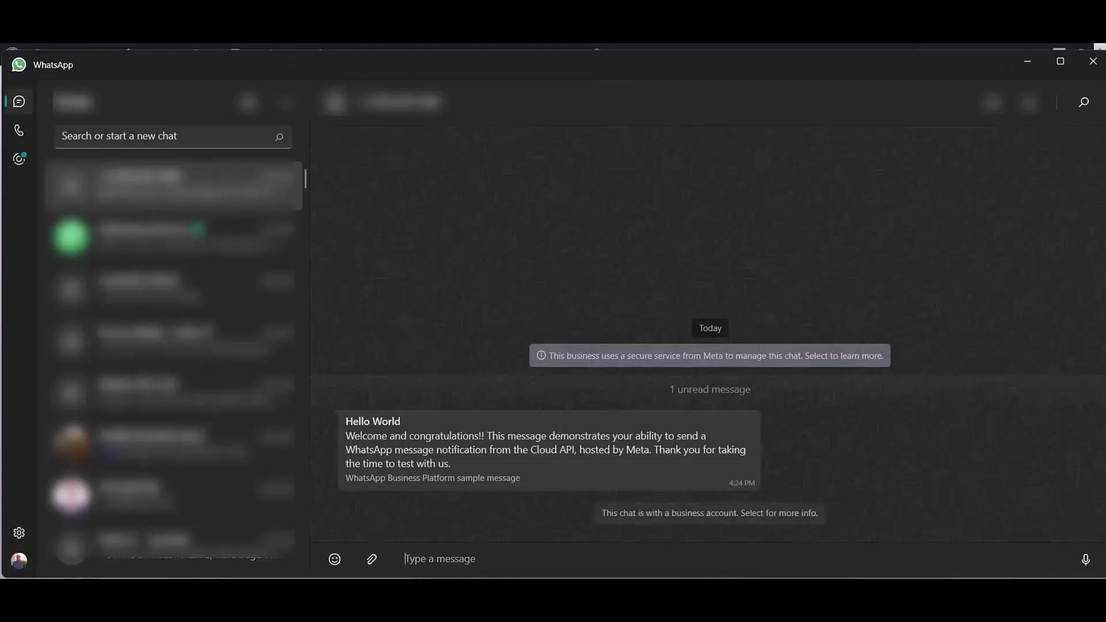
# - Compare the message received in WhatsApp with the preview of the hello_world template
pyautogui.moveTo(345, 420); pyautogui.dragTo(557, 472)
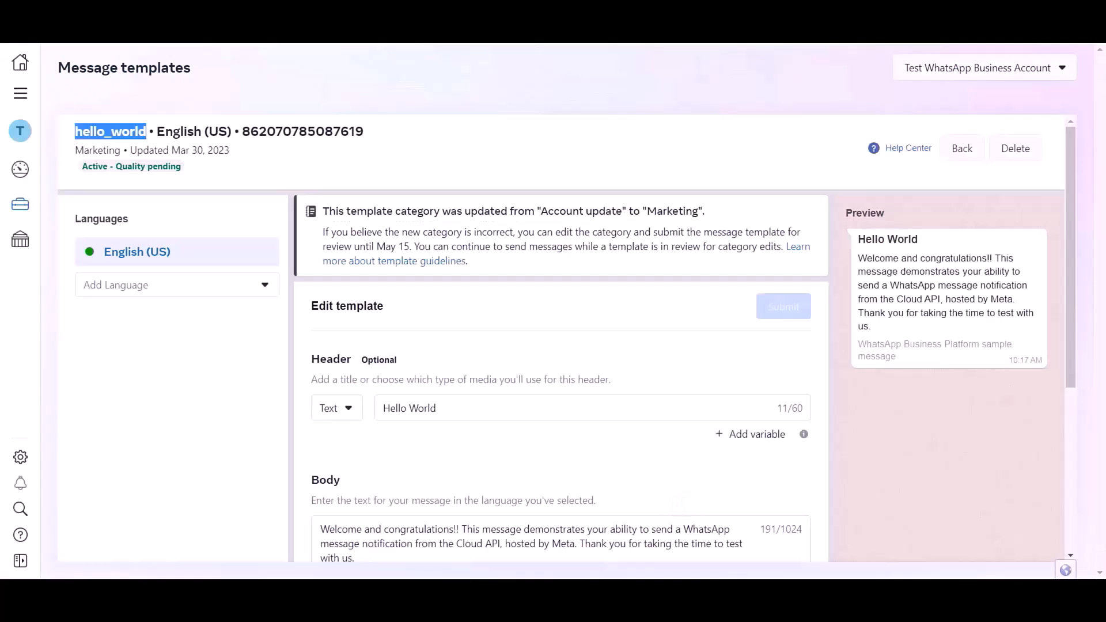
pyautogui.click(932, 320)
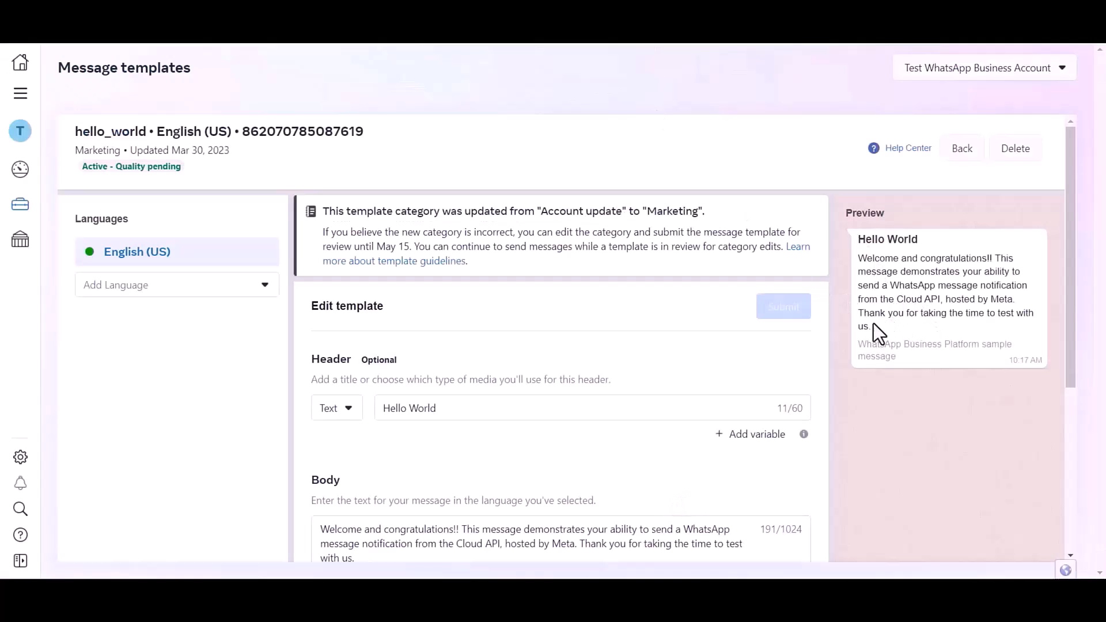